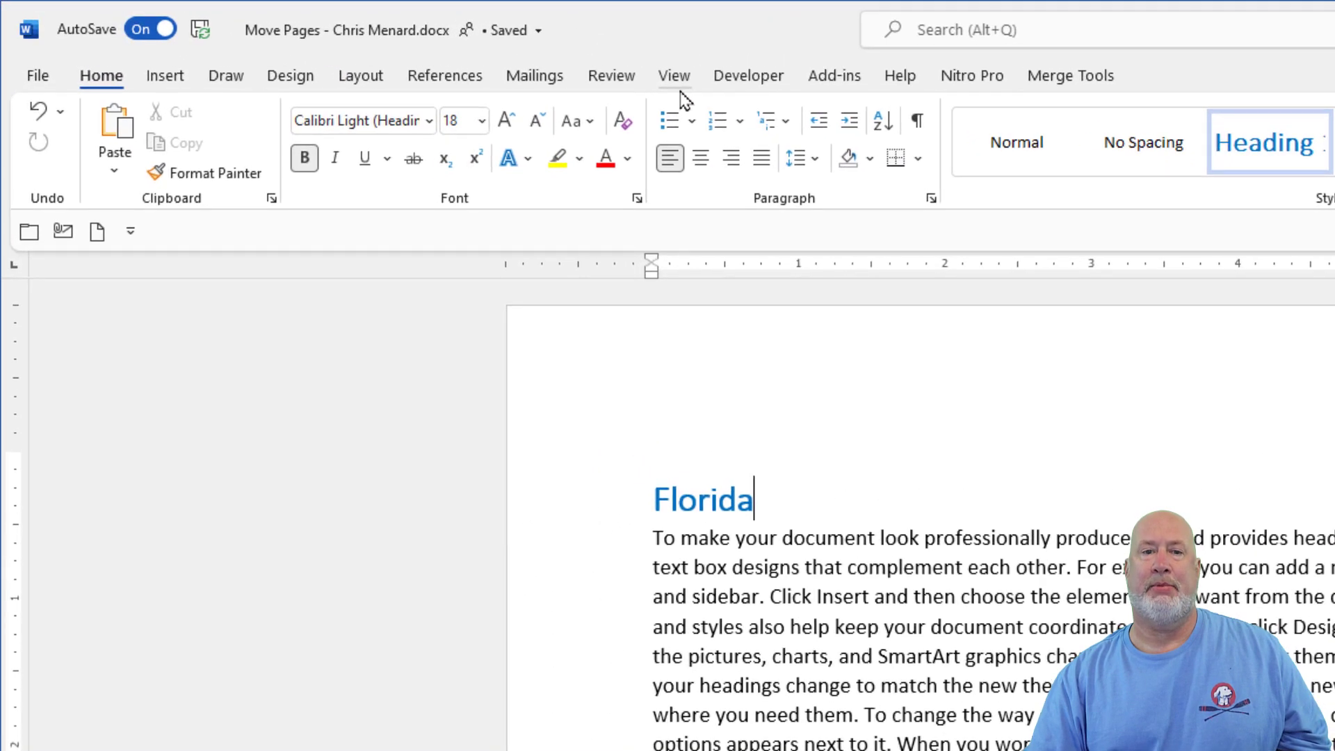
# - Show the Navigation Pane with page thumbnails, preview page 2, then return to the document's start
pyautogui.click(560, 70)
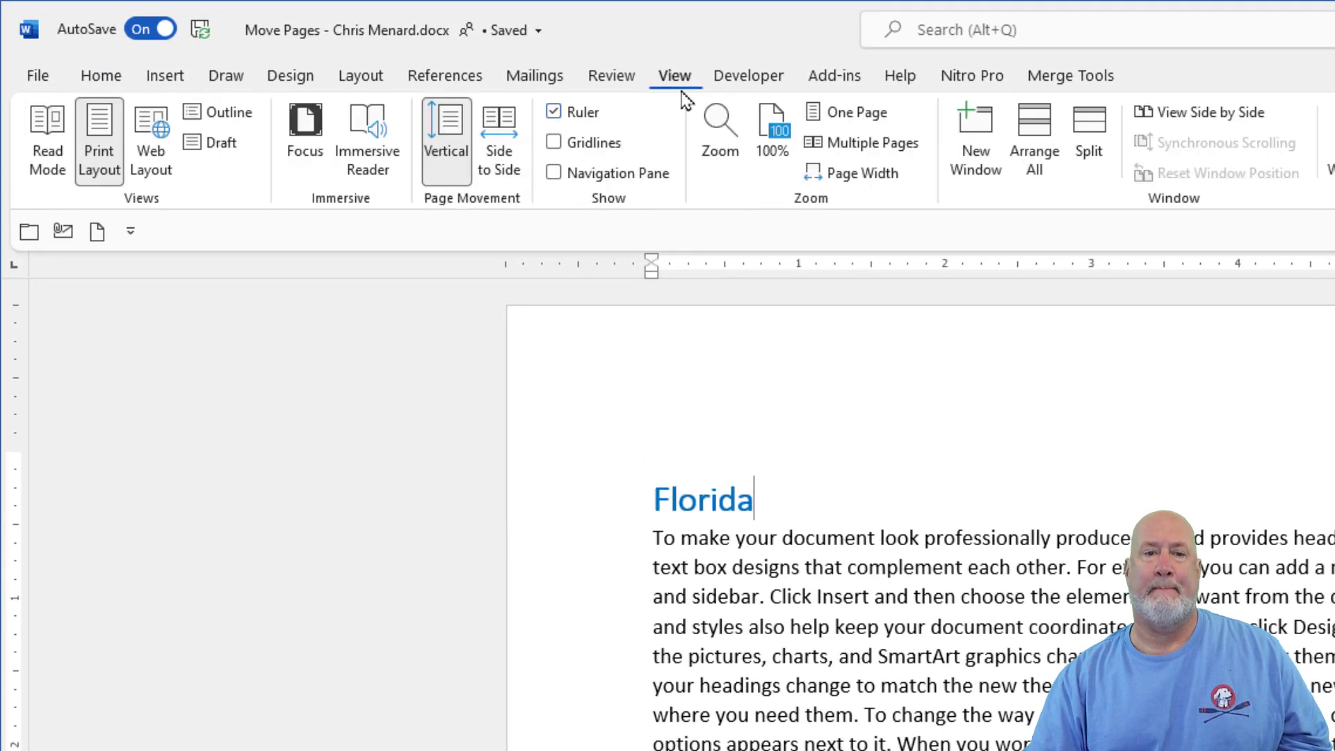
pyautogui.click(555, 173)
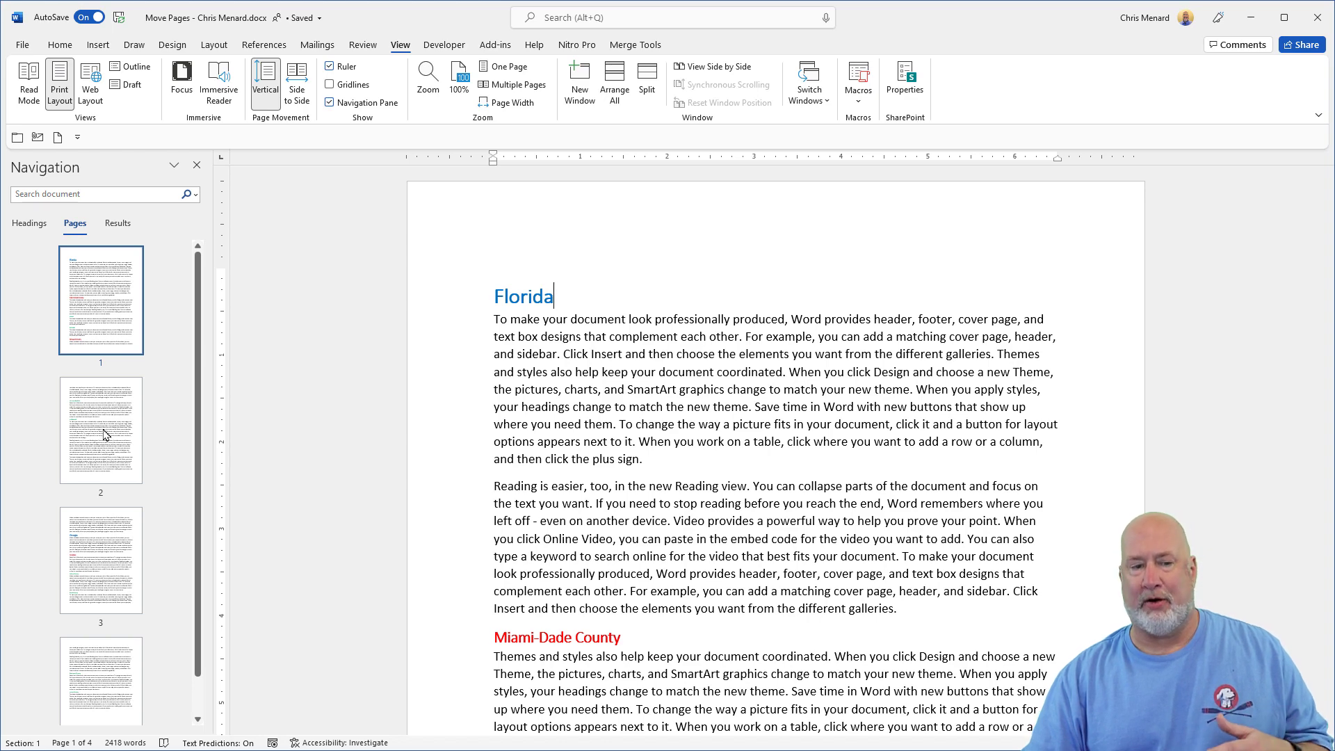
pyautogui.click(105, 435)
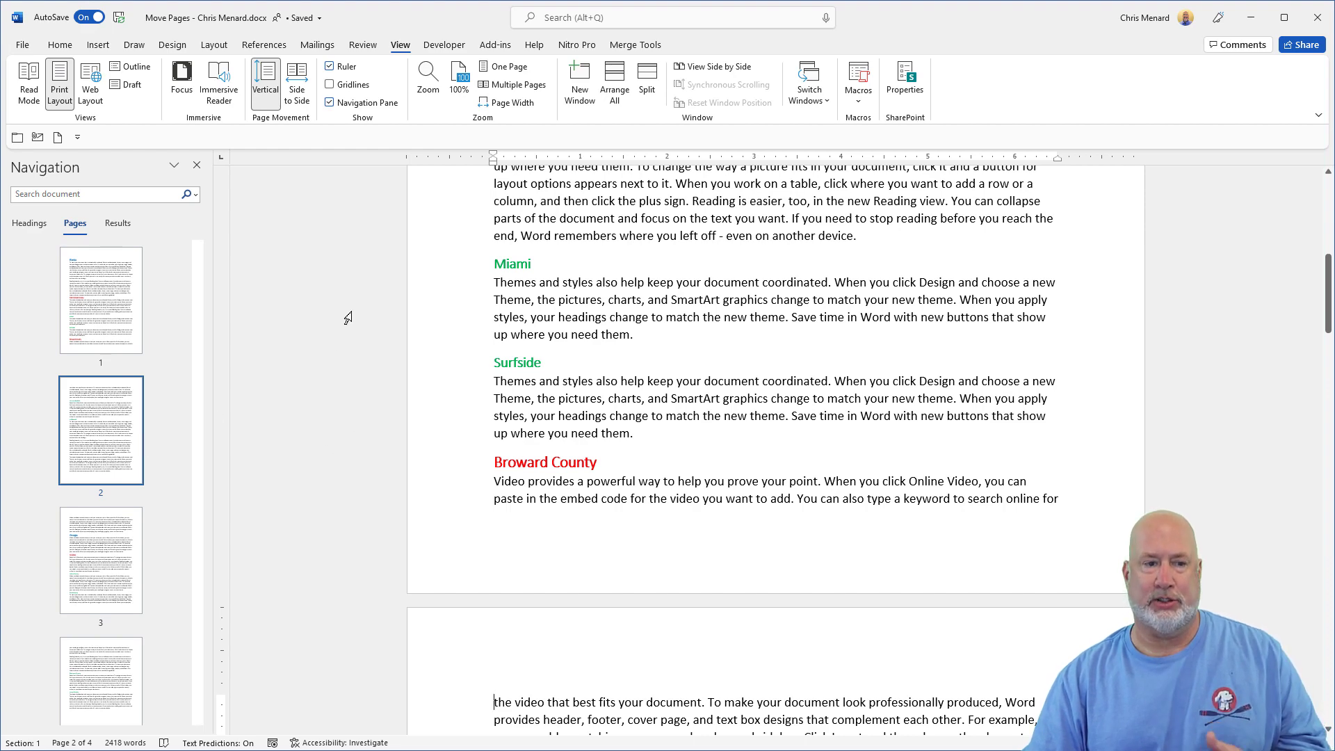
pyautogui.hotkey('ctrl', 'Home')
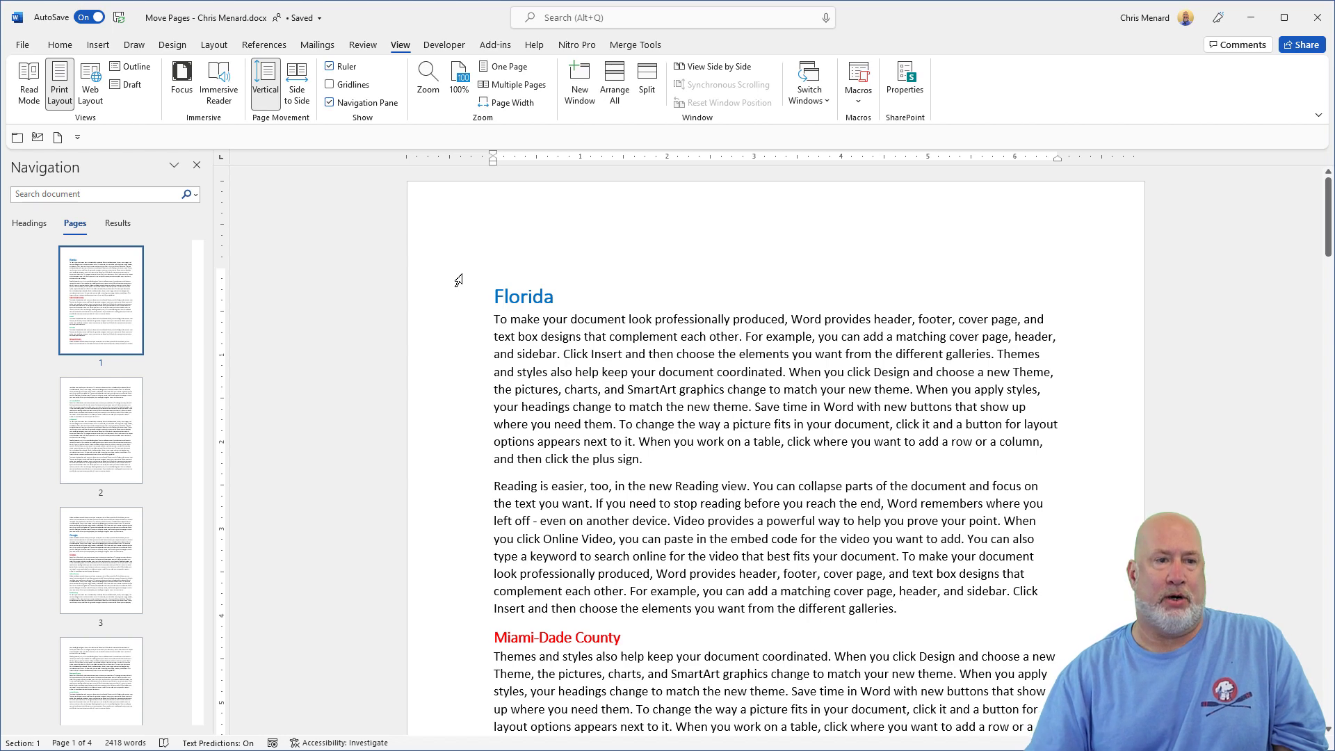
# - On the Home tab, check the heading styles of Miami-Dade County and Broward County
pyautogui.click(60, 44)
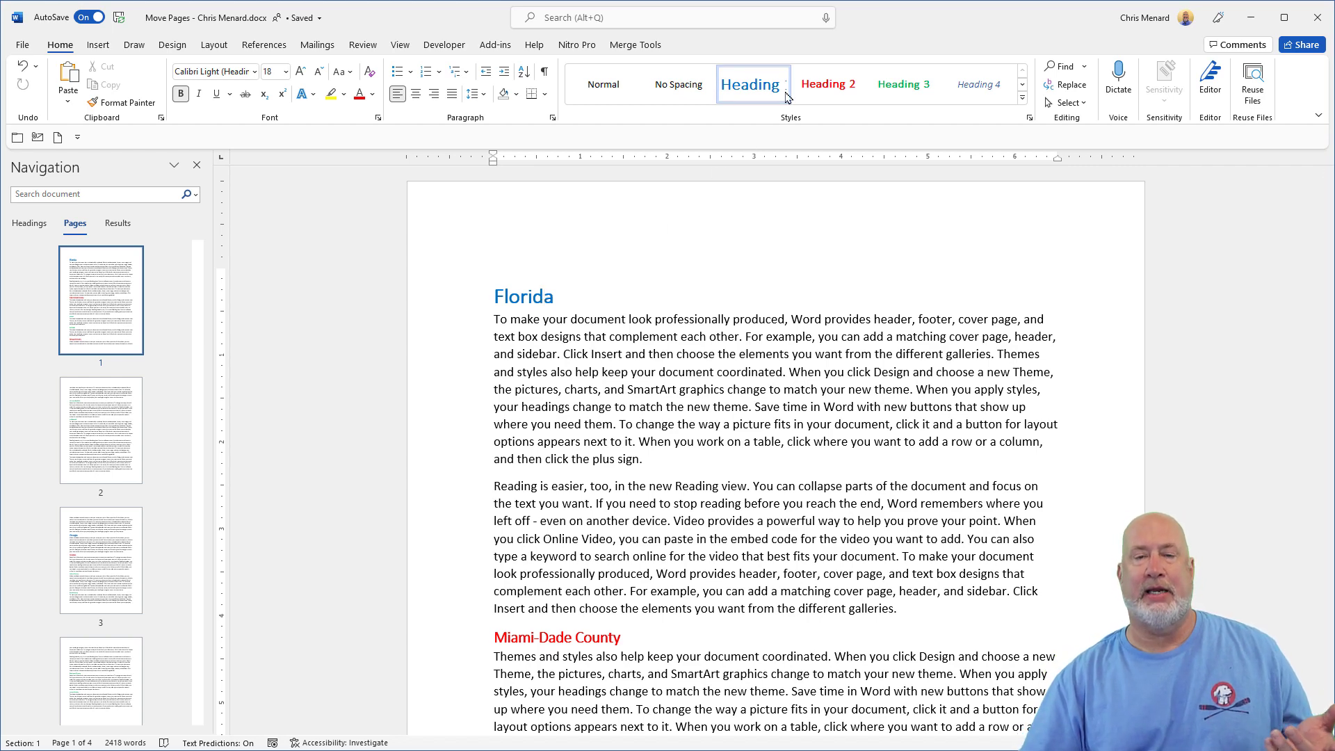
pyautogui.scroll(-3, 659, 358)
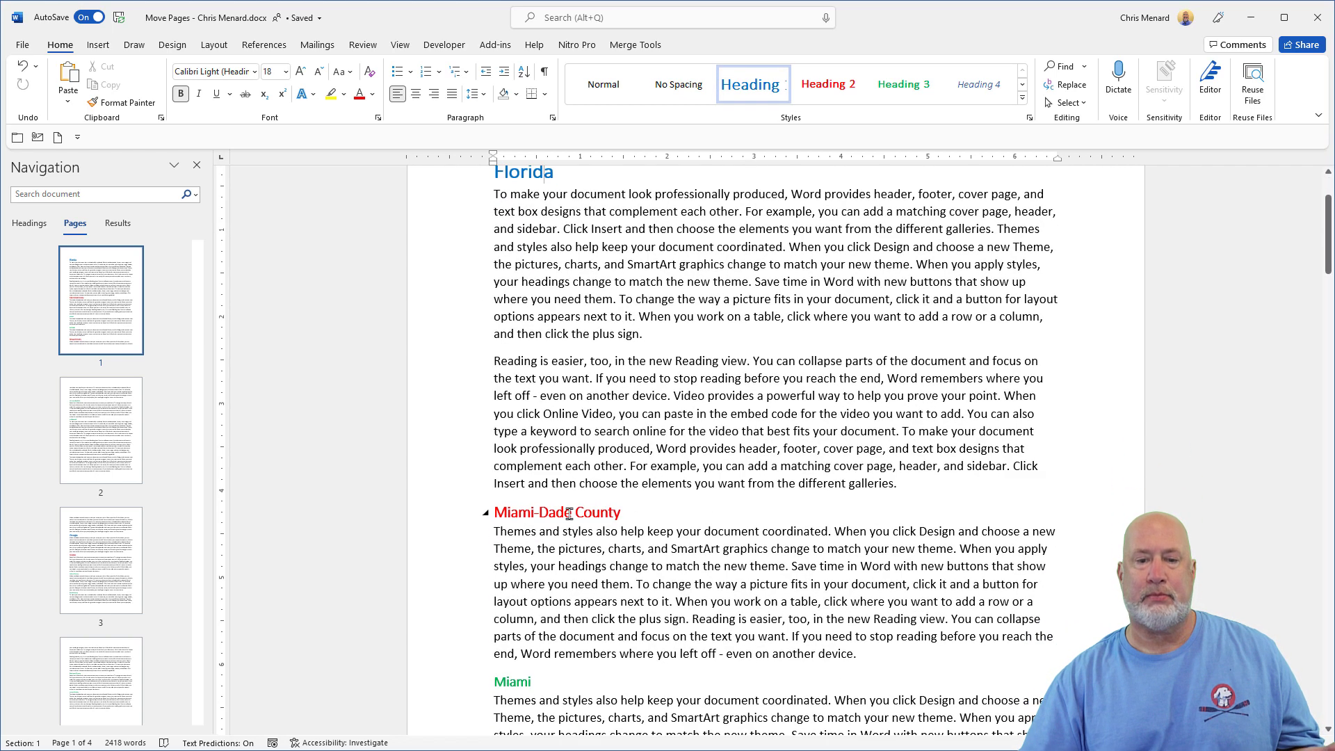
pyautogui.click(569, 513)
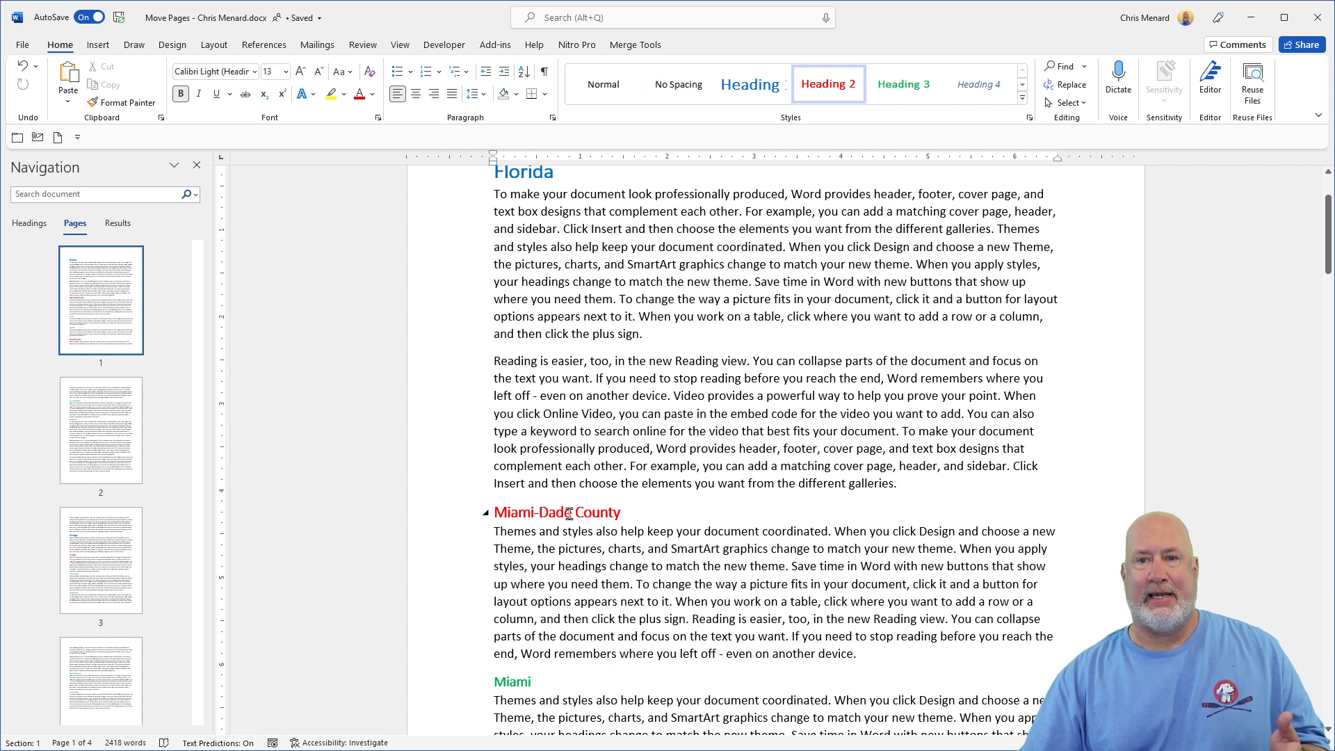
pyautogui.scroll(-5, 774, 252)
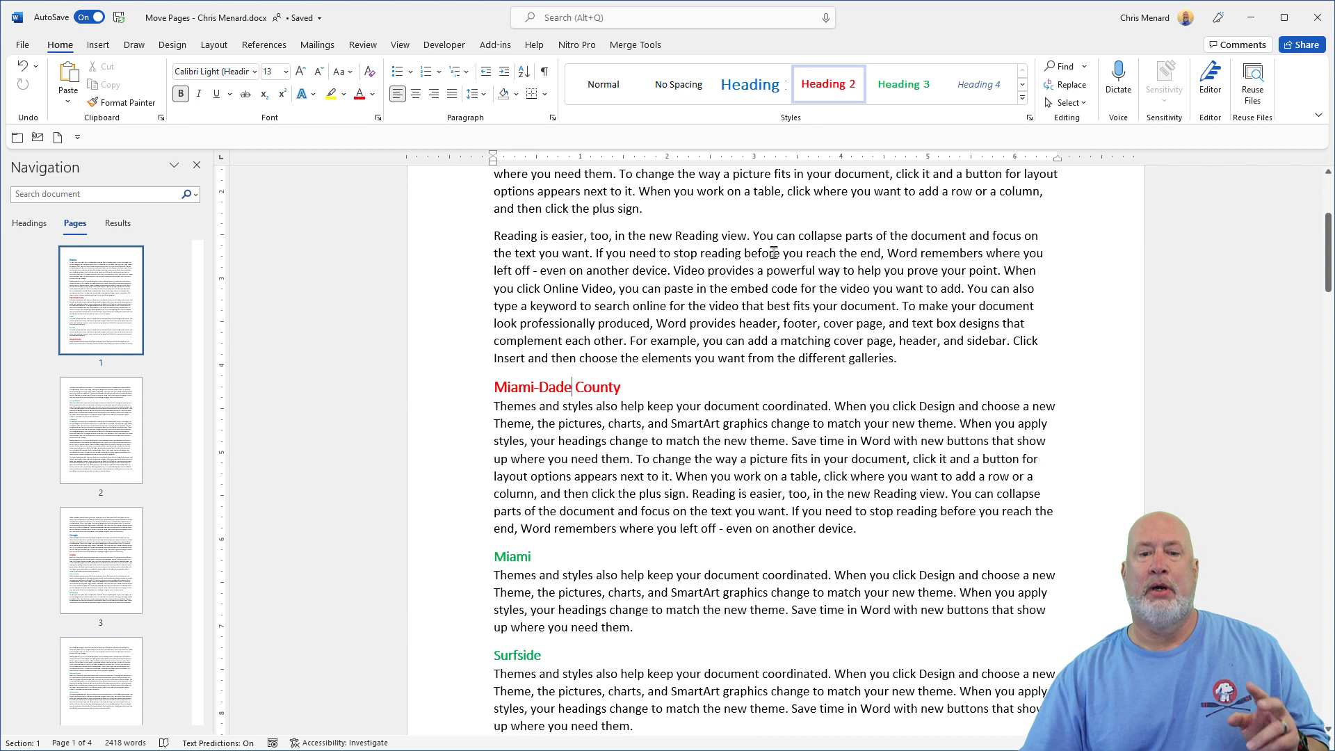
pyautogui.scroll(-3, 774, 253)
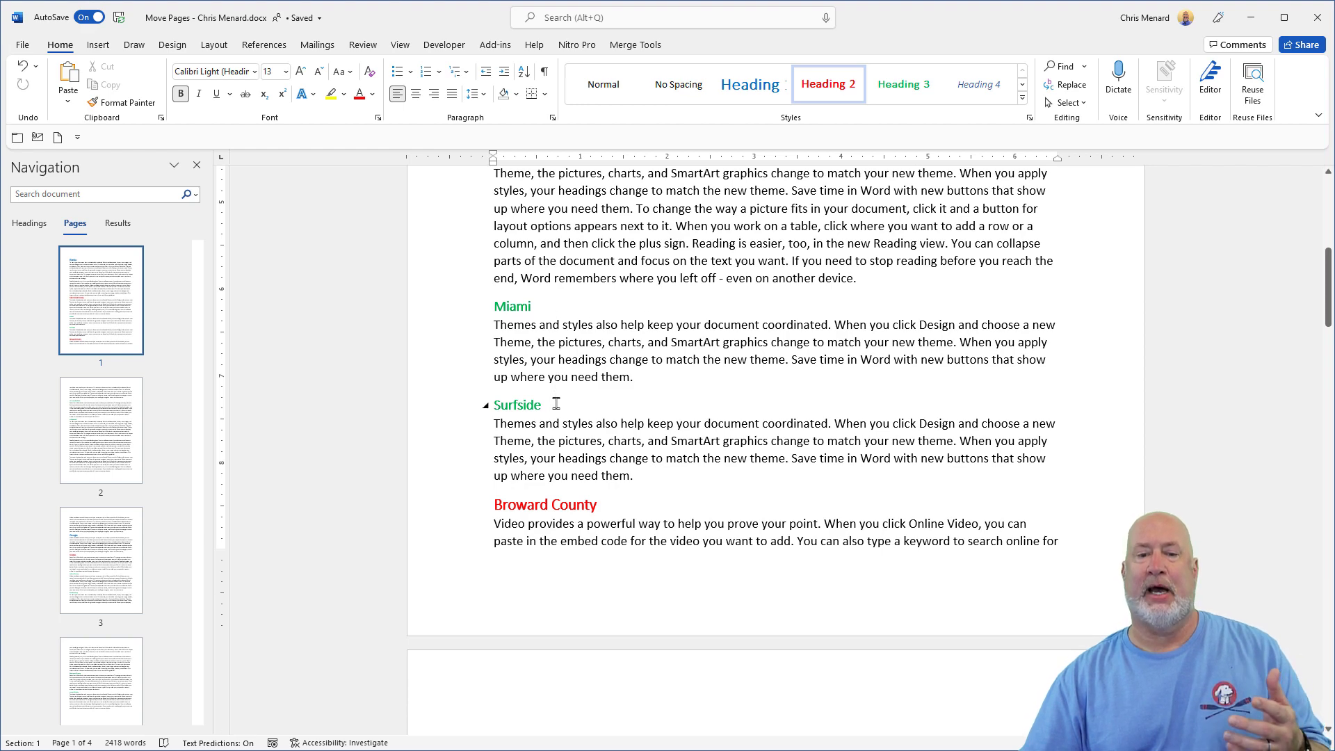
pyautogui.scroll(-3, 557, 403)
pyautogui.click(608, 395)
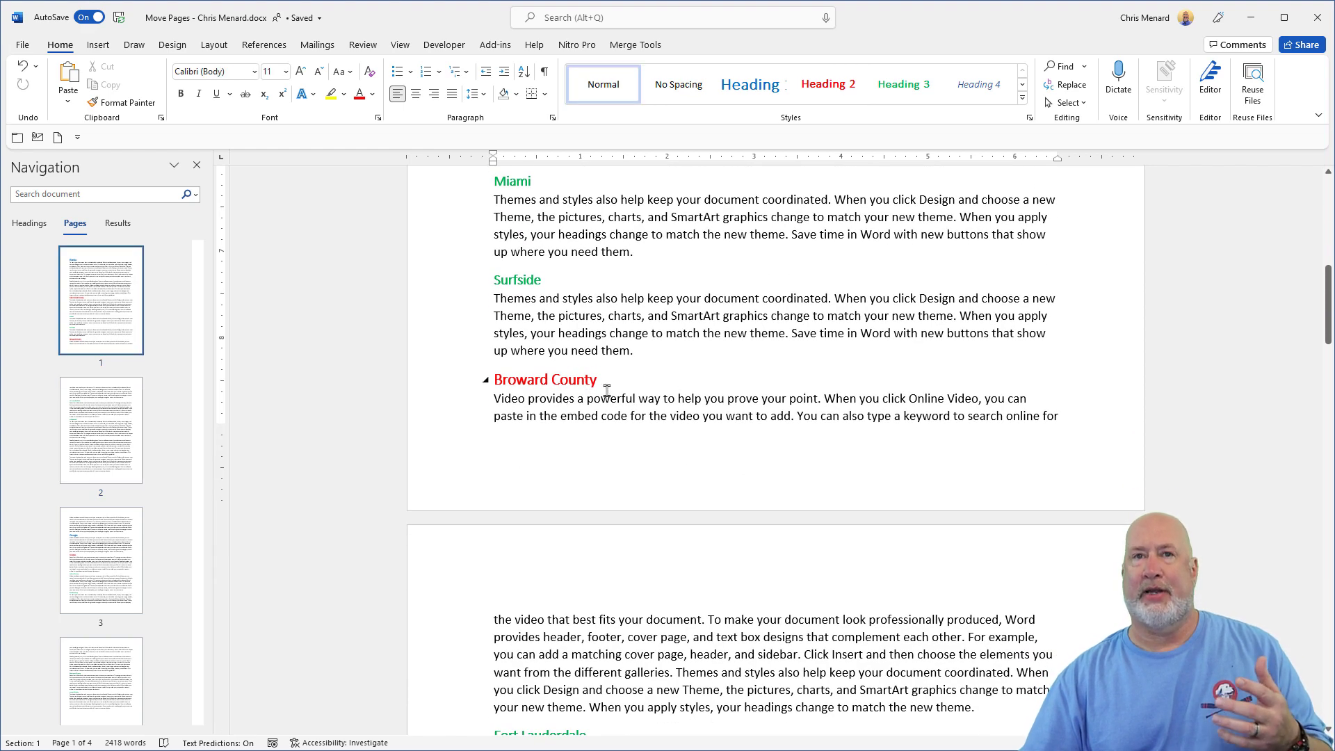
pyautogui.click(607, 387)
# - Check the Surfside and Georgia heading styles, then list the headings in the navigation pane
pyautogui.click(549, 275)
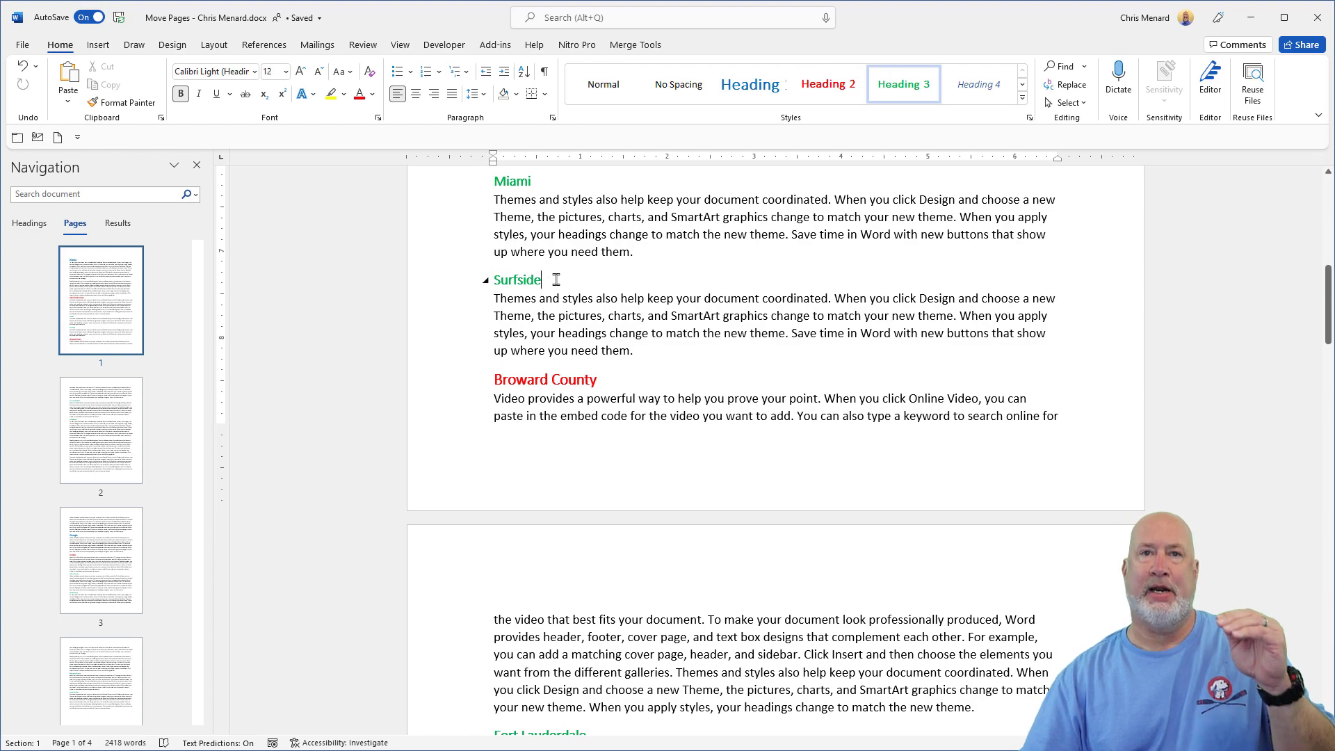
pyautogui.scroll(-20, 556, 280)
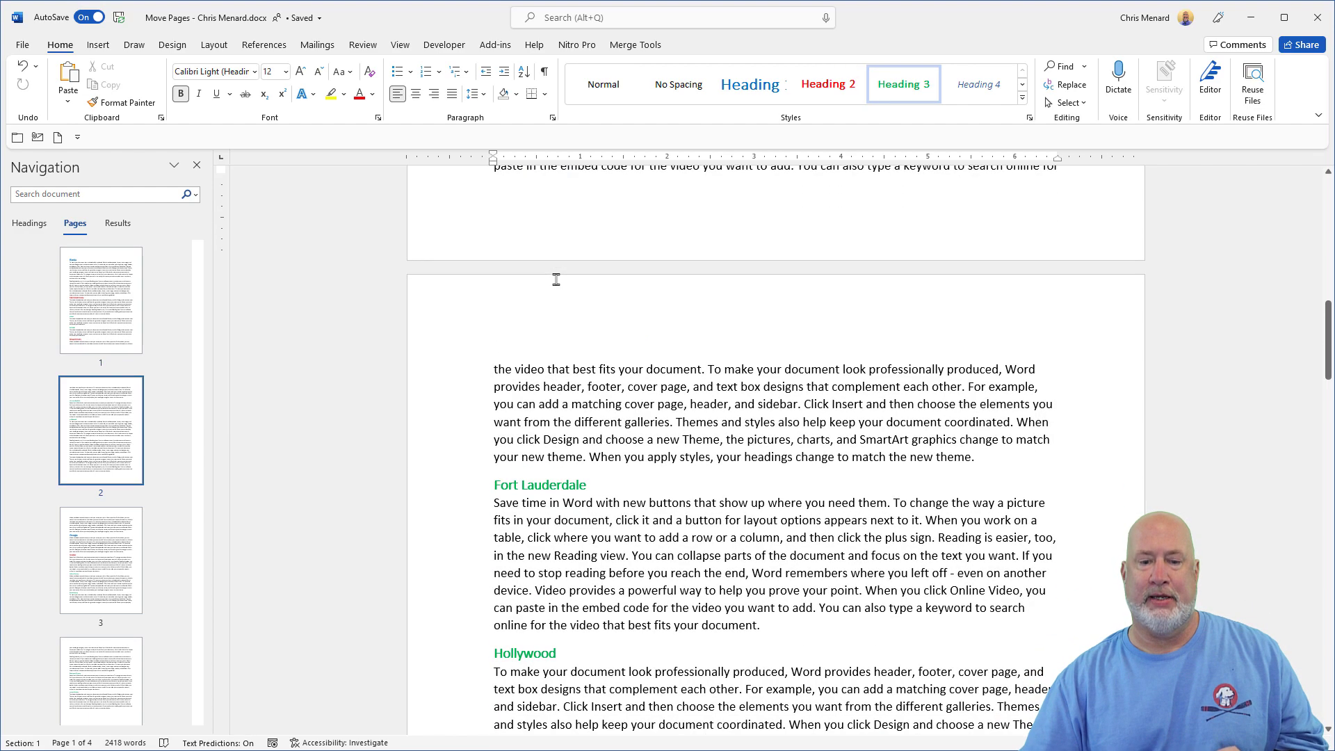
pyautogui.scroll(-15, 557, 279)
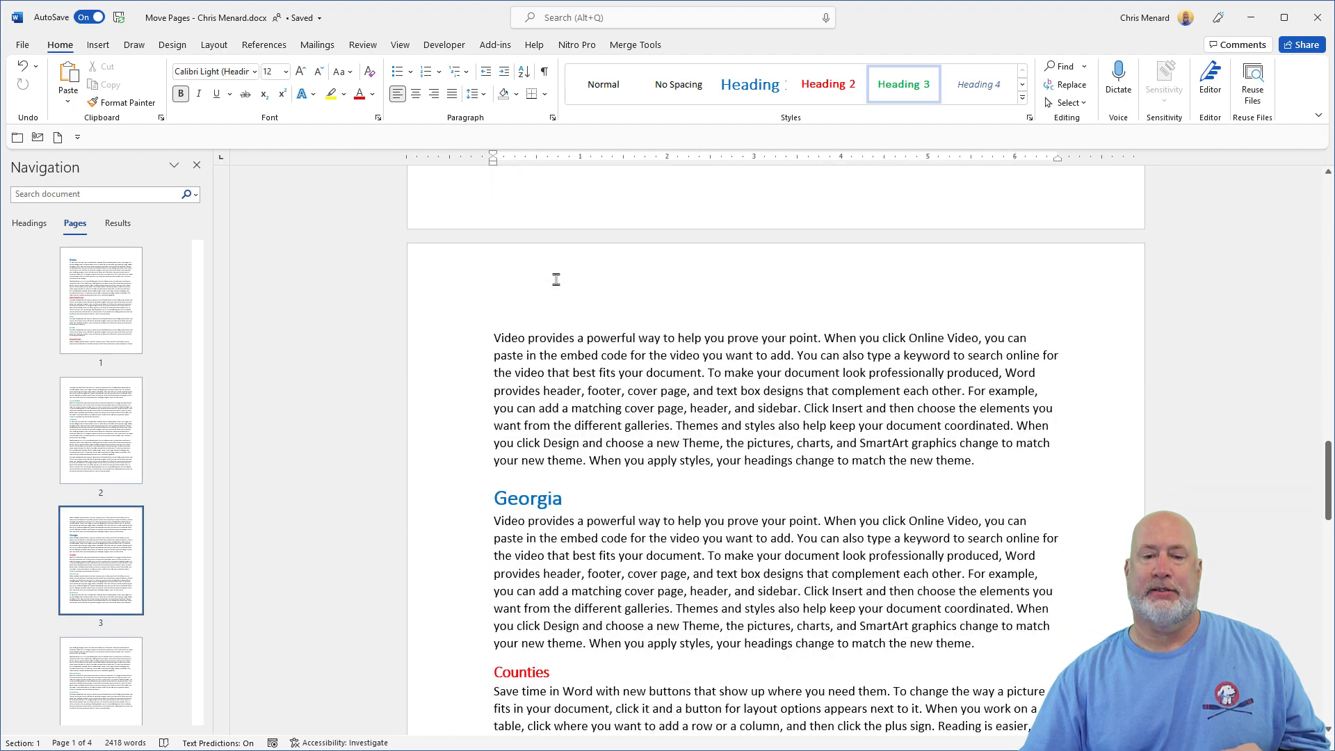
pyautogui.click(567, 250)
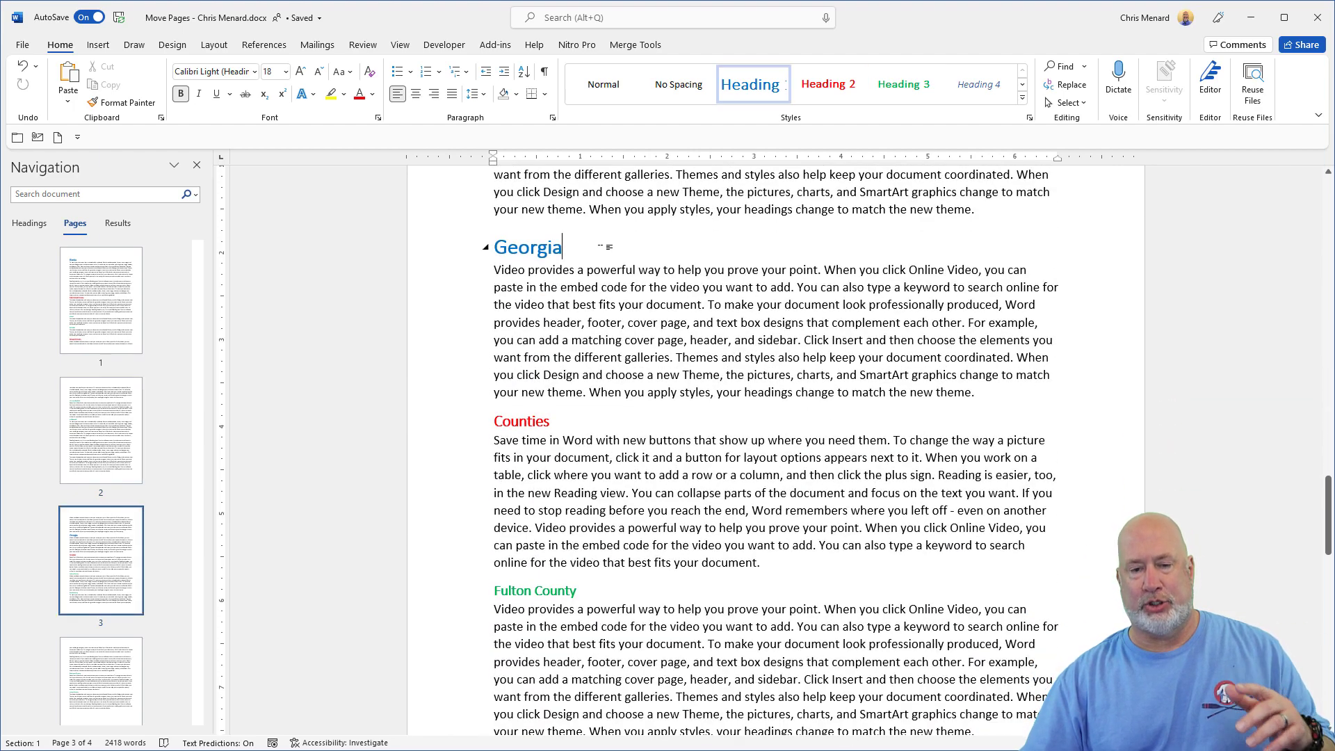
pyautogui.scroll(-6, 579, 419)
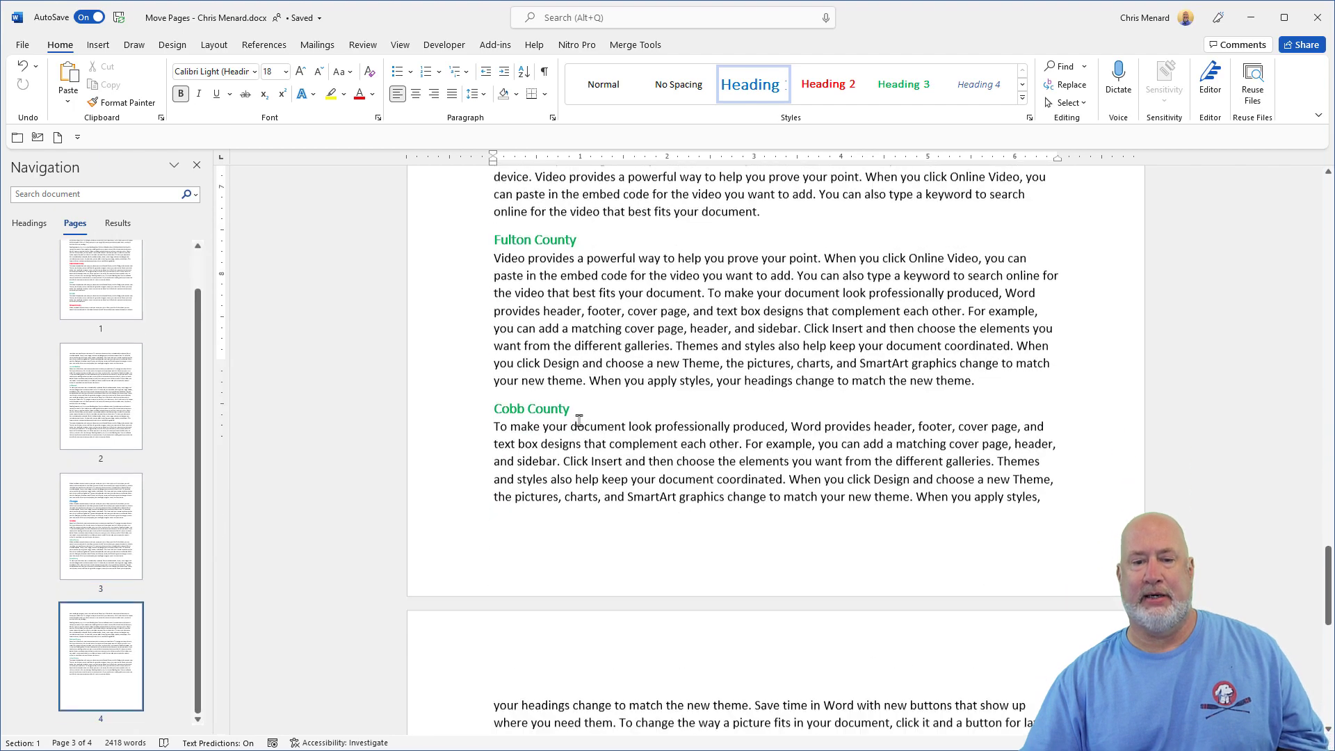
pyautogui.scroll(15, 579, 419)
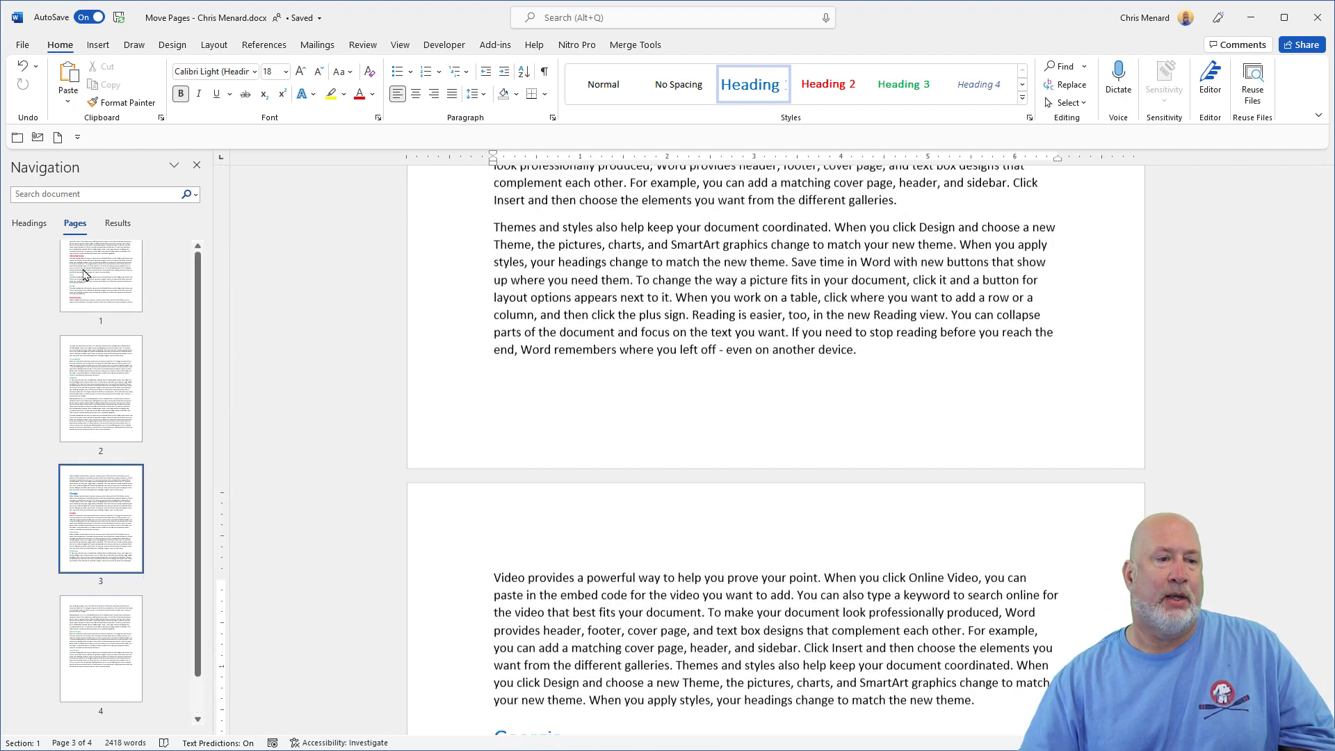
pyautogui.click(26, 229)
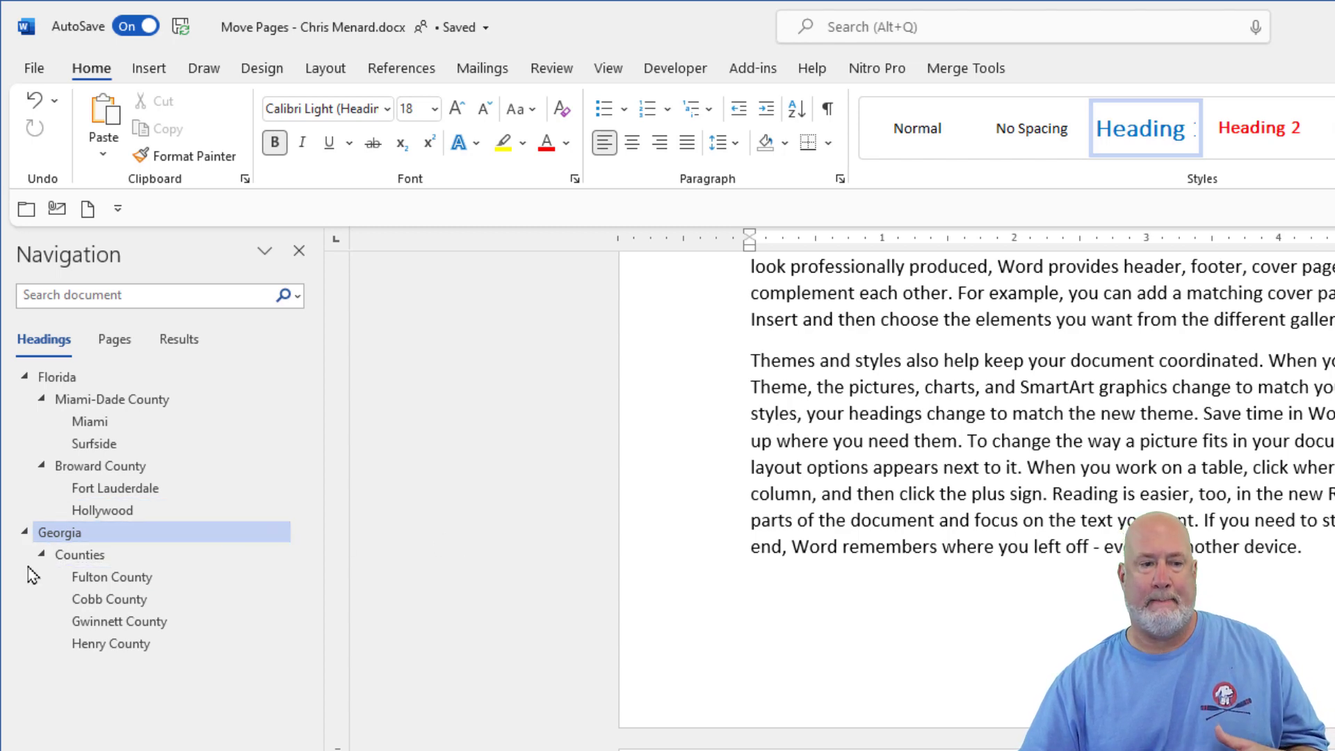
# - Drag the Georgia section above Florida in the navigation pane's heading list
pyautogui.moveTo(28, 537); pyautogui.dragTo(27, 373)
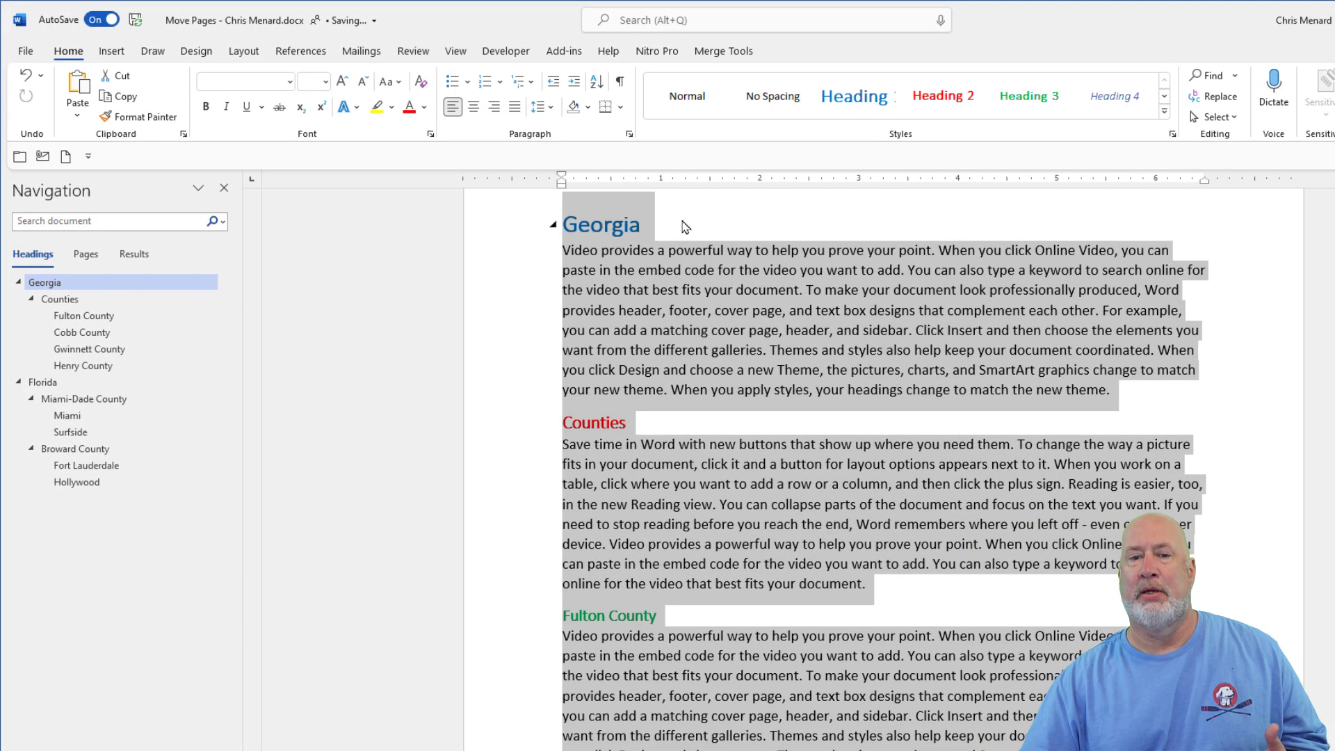
pyautogui.click(683, 222)
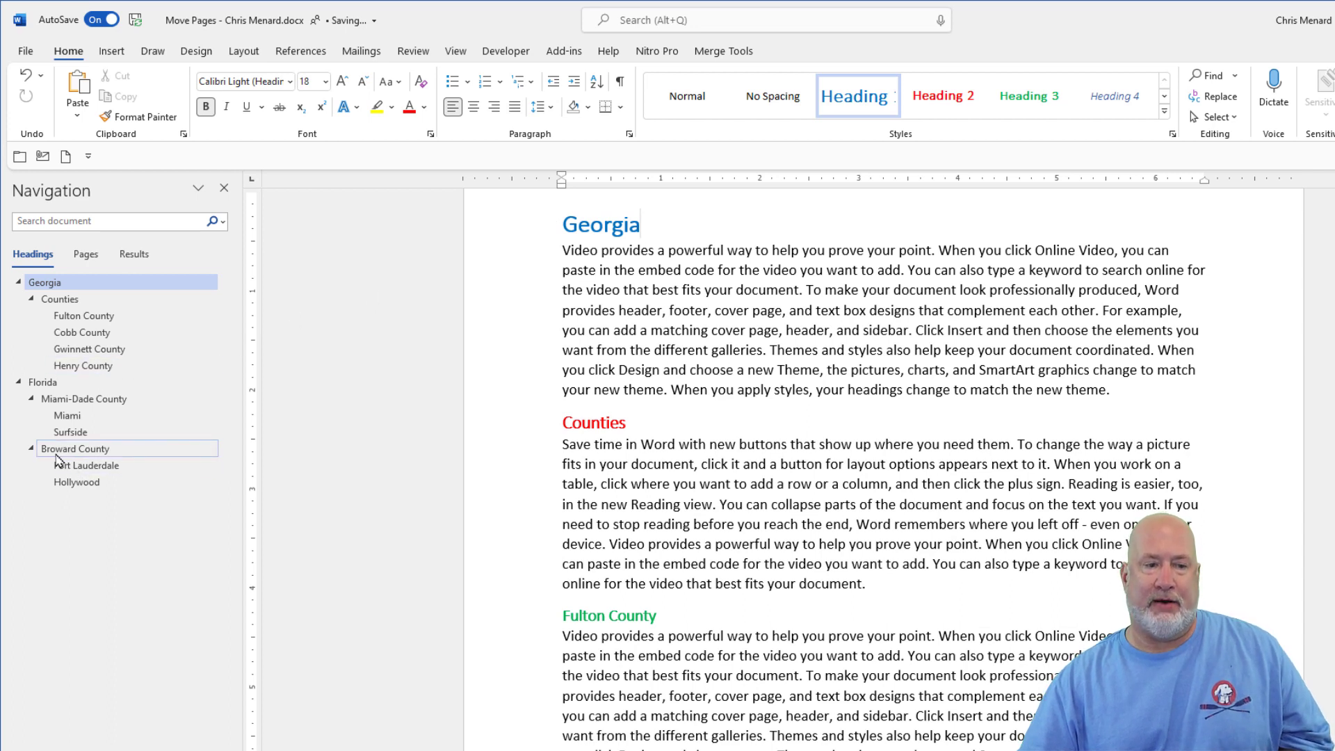
pyautogui.click(32, 450)
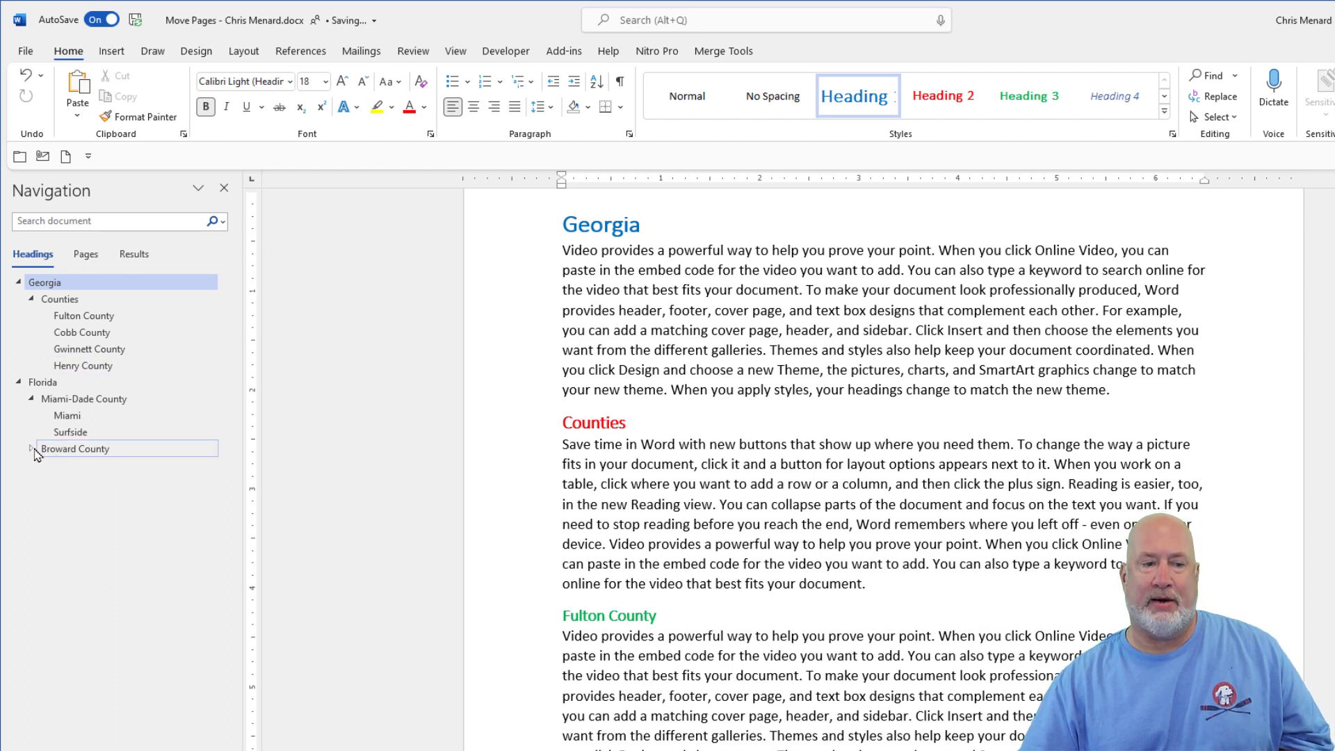
pyautogui.click(32, 449)
# - Move Broward County directly under Florida and place Hollywood above Fort Lauderdale
pyautogui.moveTo(33, 456); pyautogui.dragTo(43, 400)
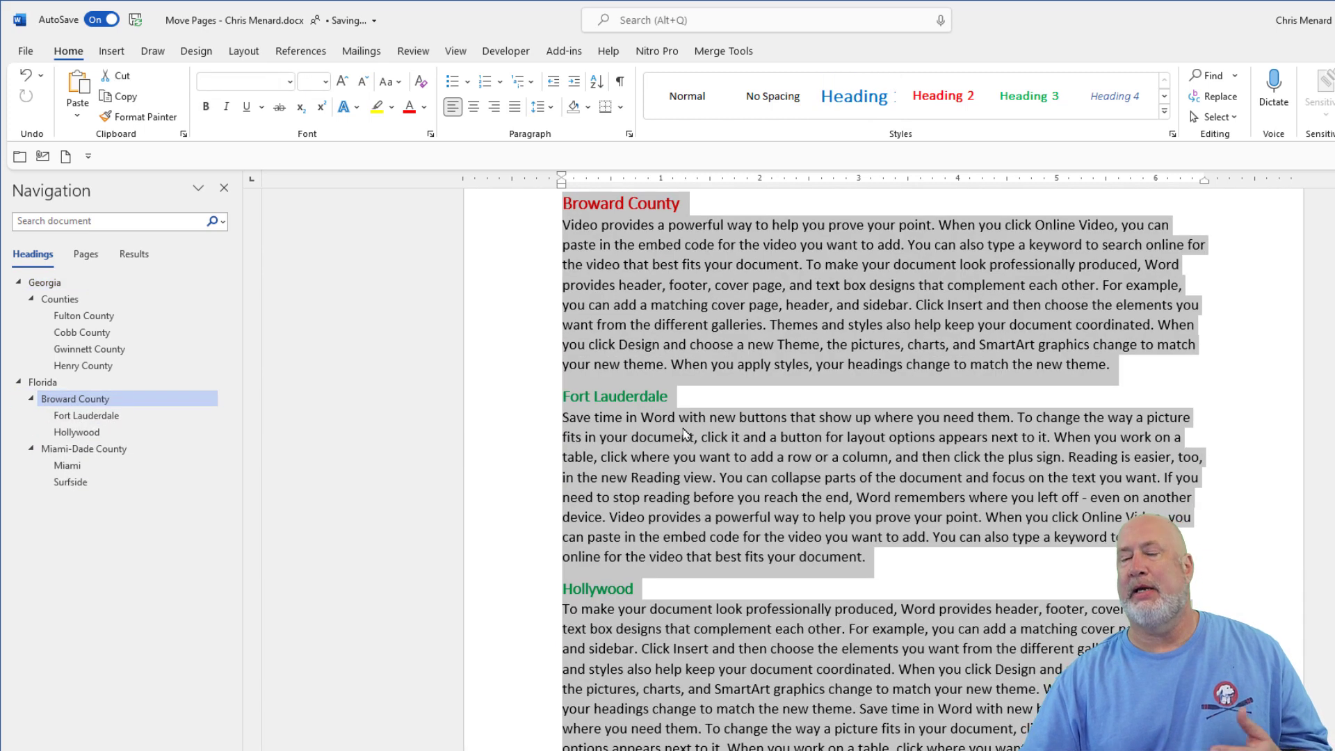
pyautogui.click(81, 431)
pyautogui.moveTo(88, 436); pyautogui.dragTo(98, 417)
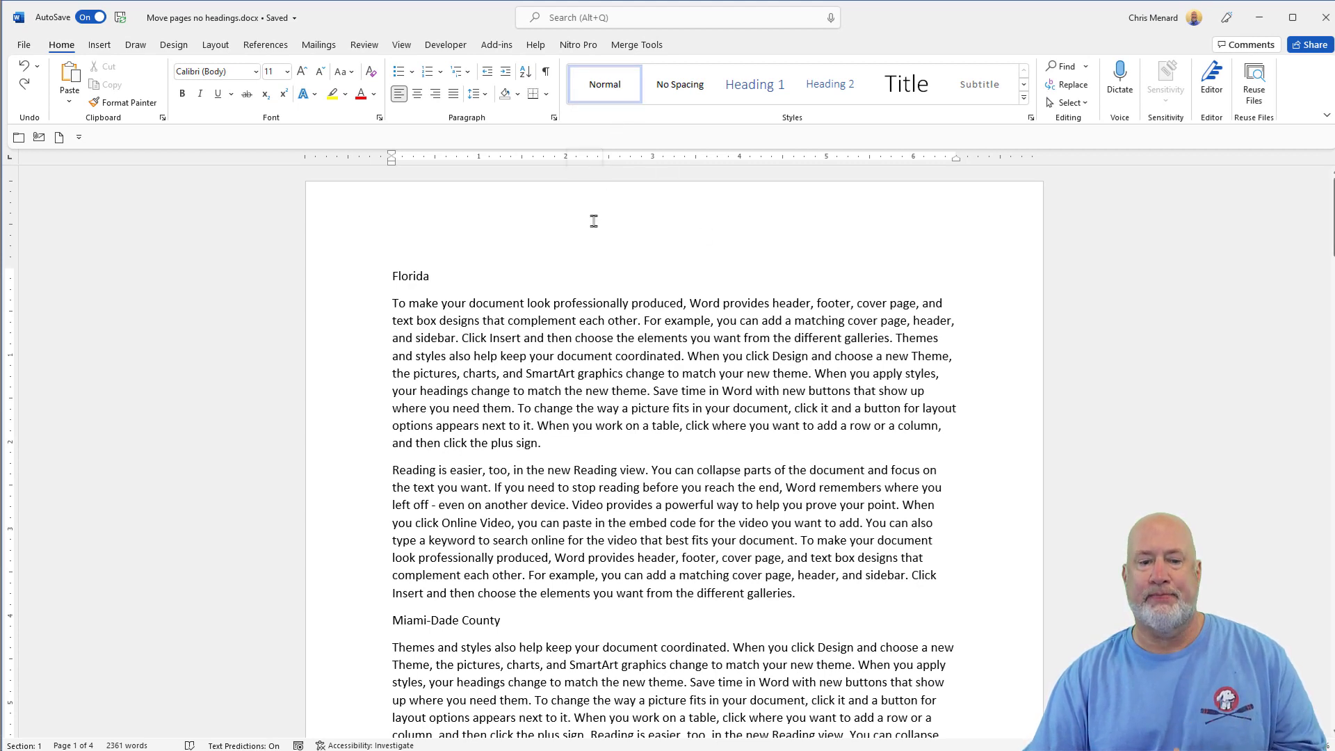
# - Scroll through the no-headings document's plain-text Florida, Broward County, Fort Lauderdale and Hollywood sections
pyautogui.scroll(-5, 568, 276)
pyautogui.scroll(-5, 567, 276)
pyautogui.scroll(-11, 409, 332)
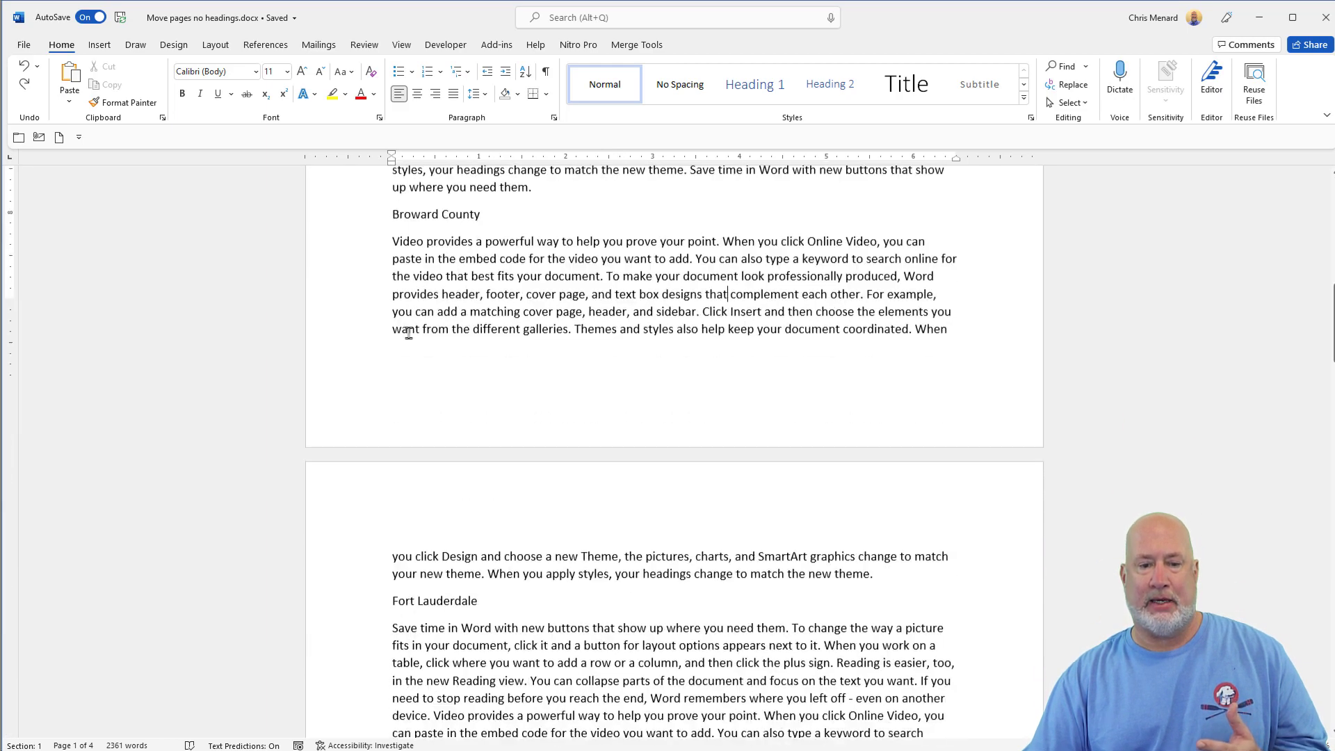
pyautogui.scroll(5, 409, 333)
pyautogui.scroll(-2, 379, 382)
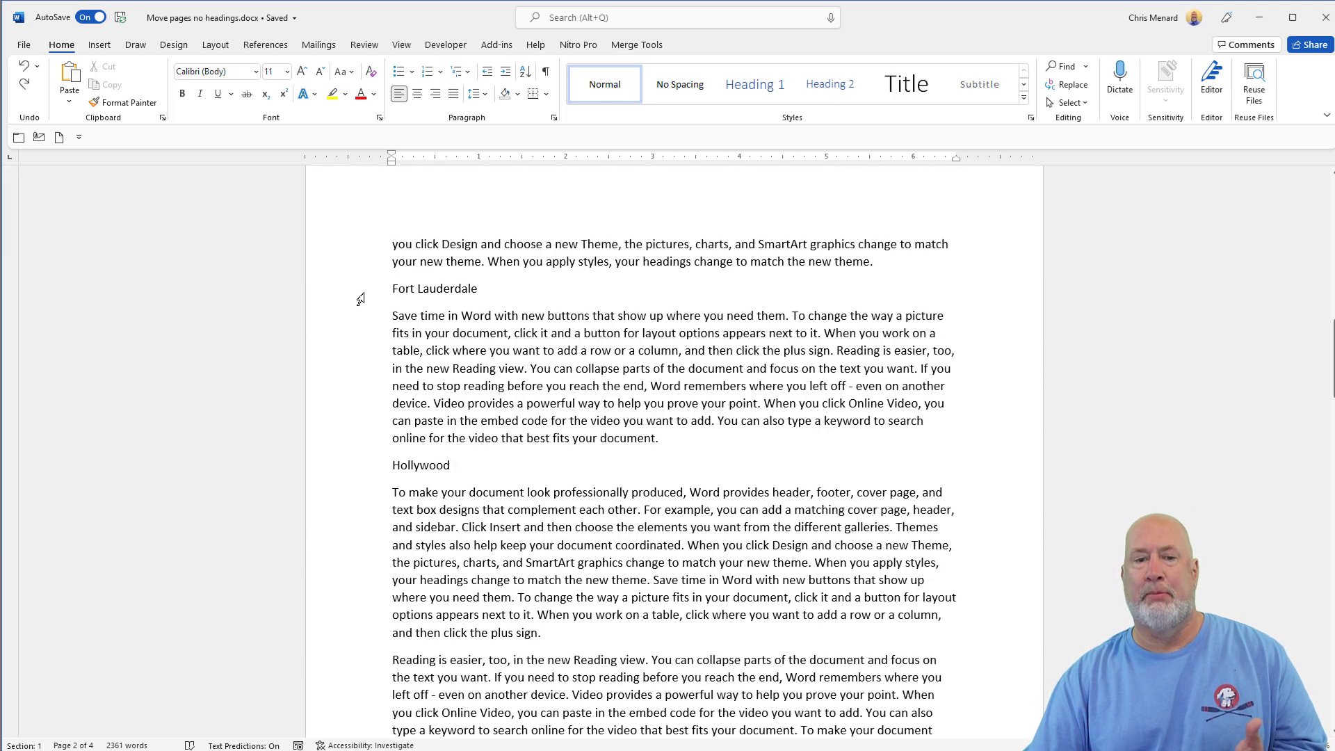
# - Cut the Fort Lauderdale title and paragraph and paste them on a new line before Georgia
pyautogui.moveTo(360, 299); pyautogui.dragTo(346, 447)
pyautogui.scroll(-7, 563, 376)
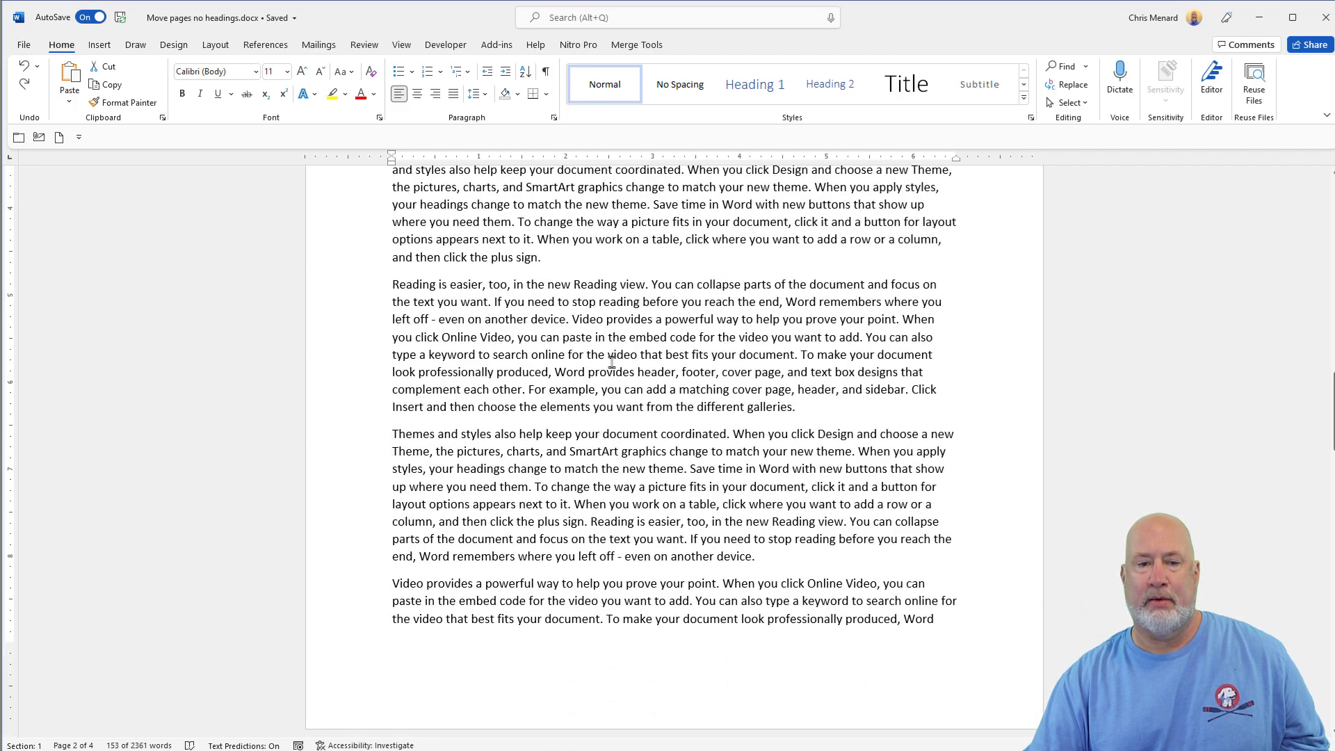
pyautogui.scroll(7, 517, 374)
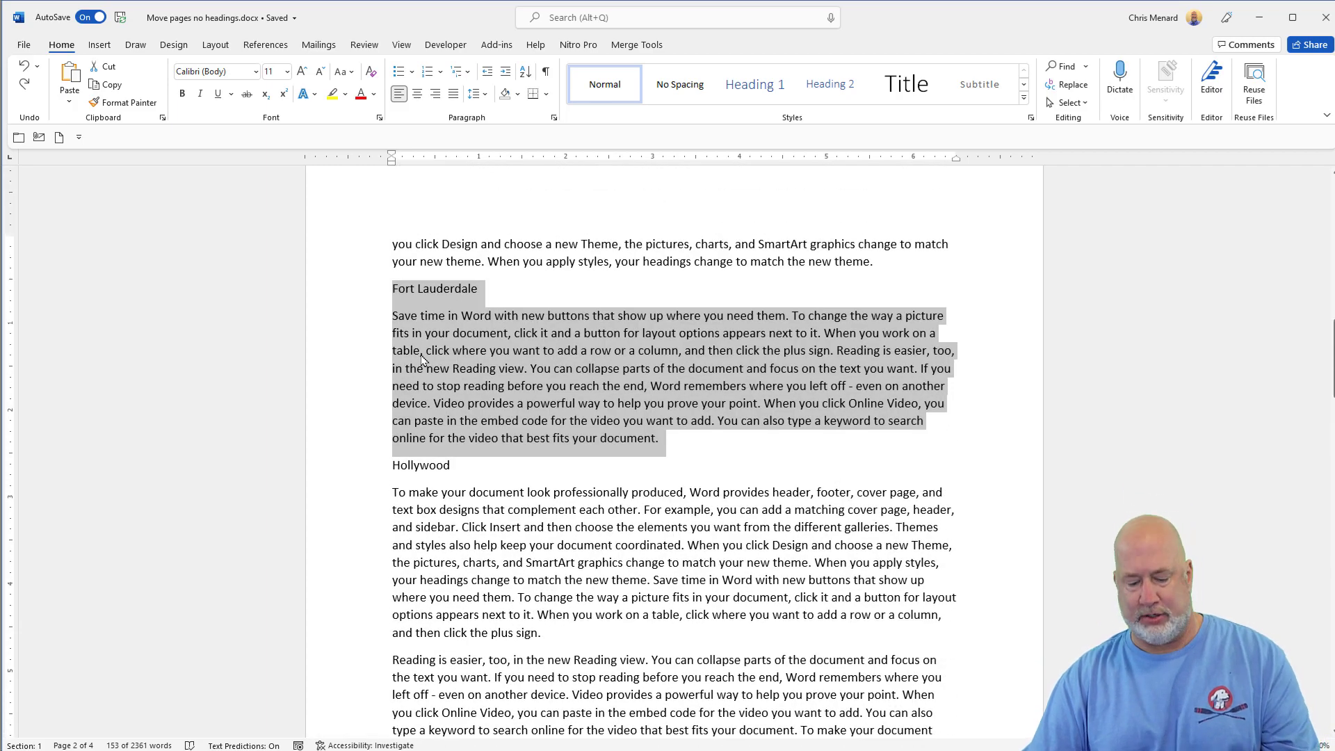
pyautogui.hotkey('ctrl', 'x')
pyautogui.scroll(-8, 421, 357)
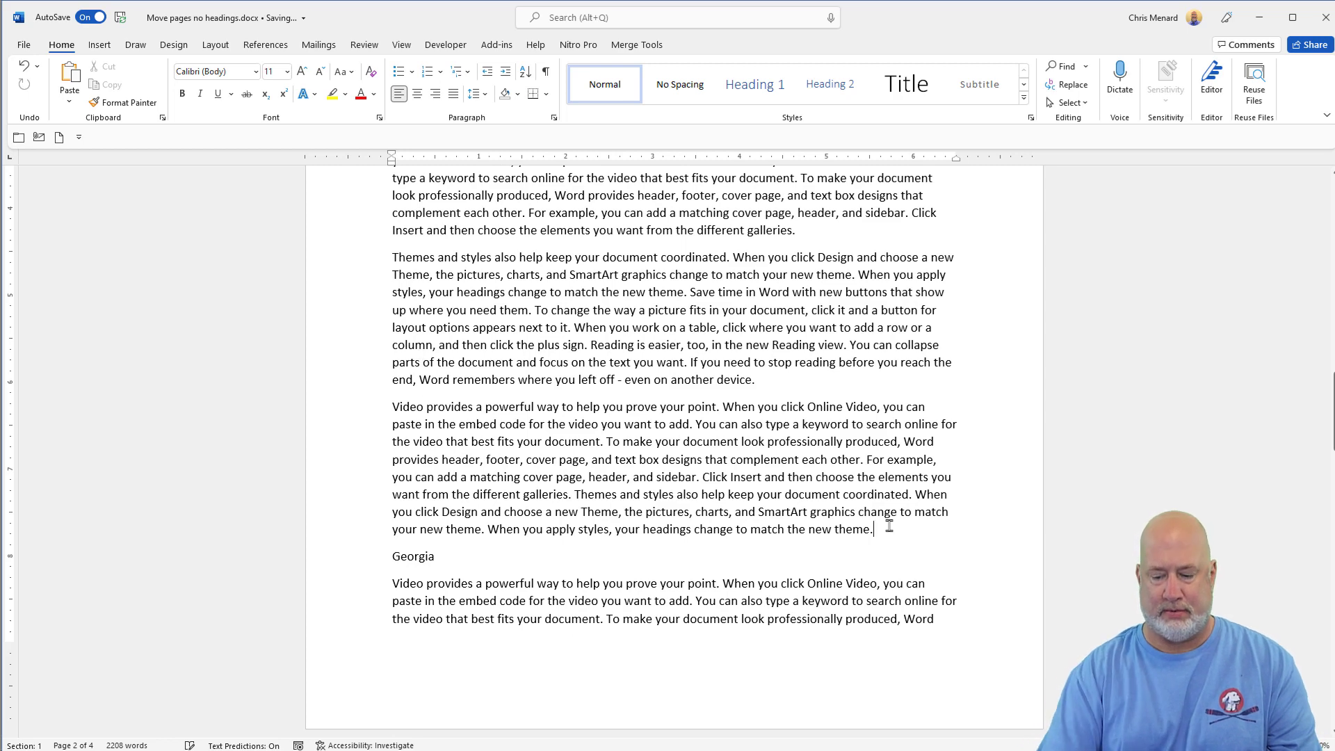
pyautogui.press('Return')
pyautogui.hotkey('ctrl', 'v')
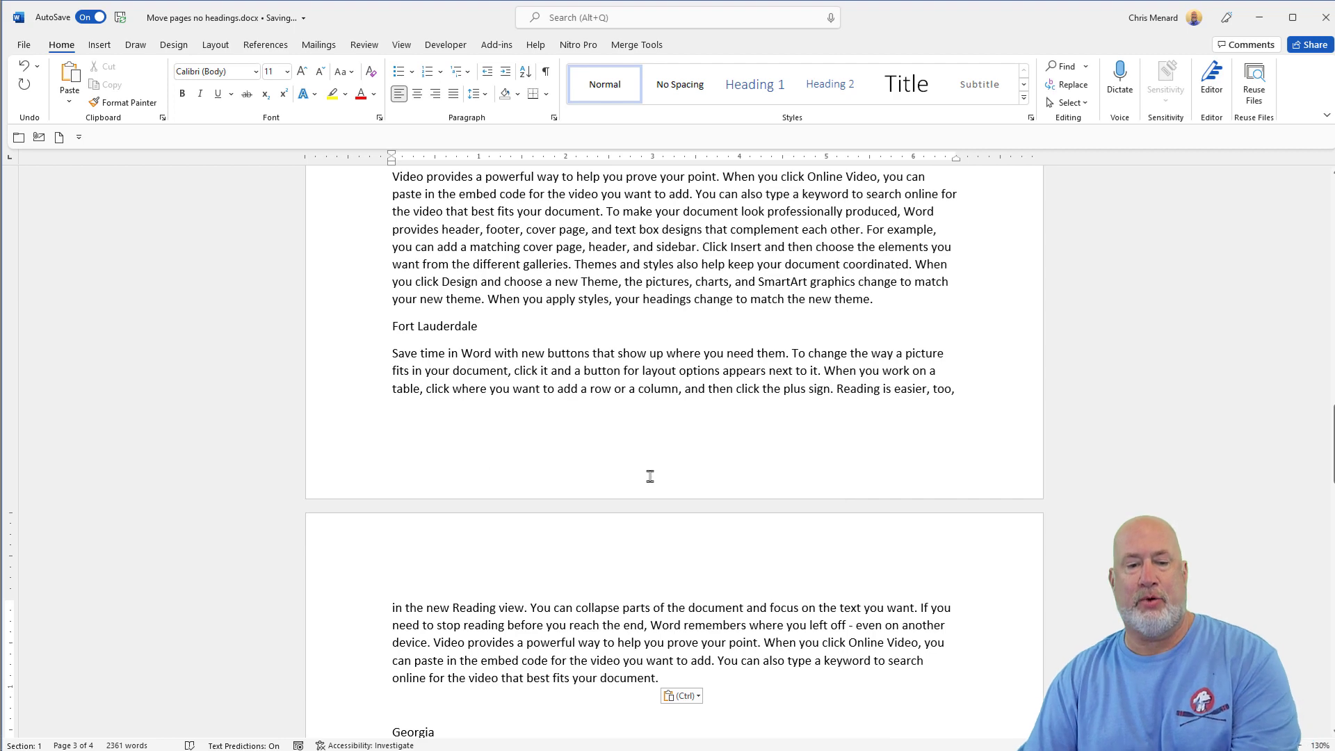
# - Select the pasted Fort Lauderdale text, drag it upward, then drop it back where it was
pyautogui.scroll(3, 611, 473)
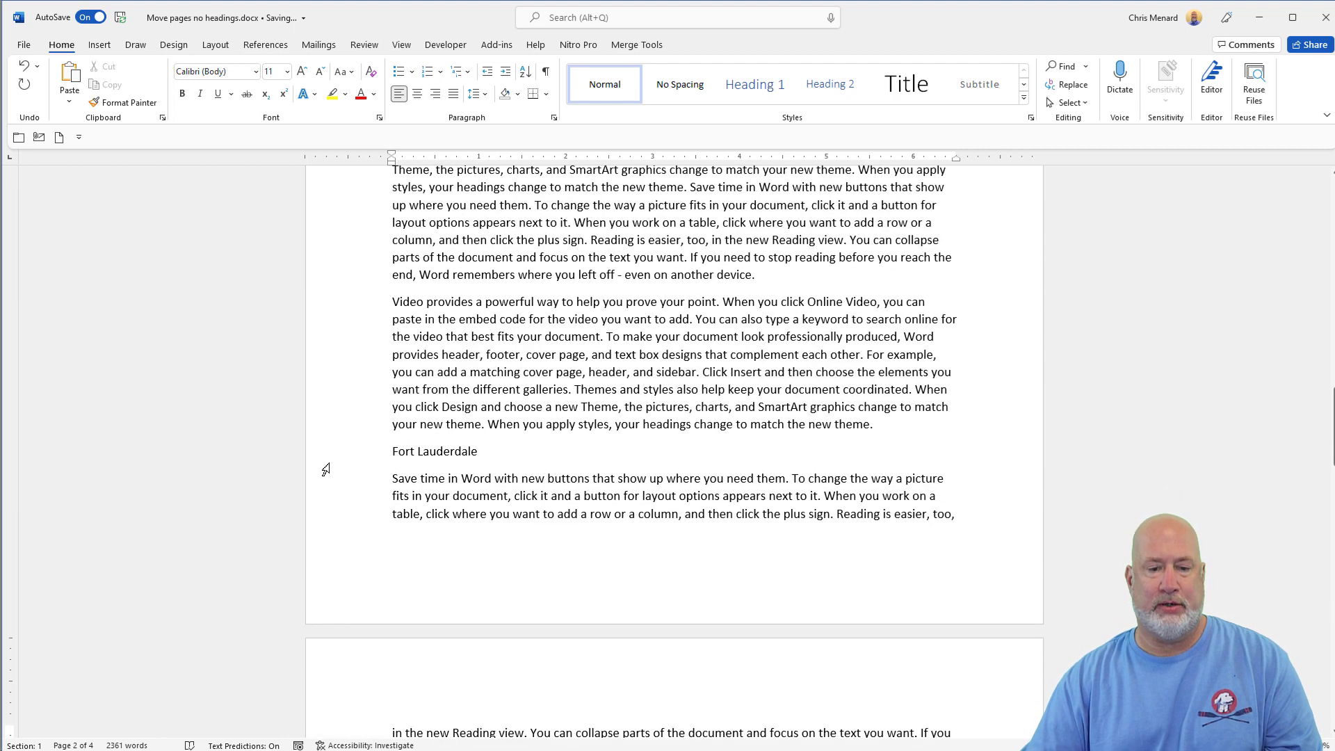
pyautogui.moveTo(326, 470); pyautogui.dragTo(358, 605)
pyautogui.scroll(3, 424, 452)
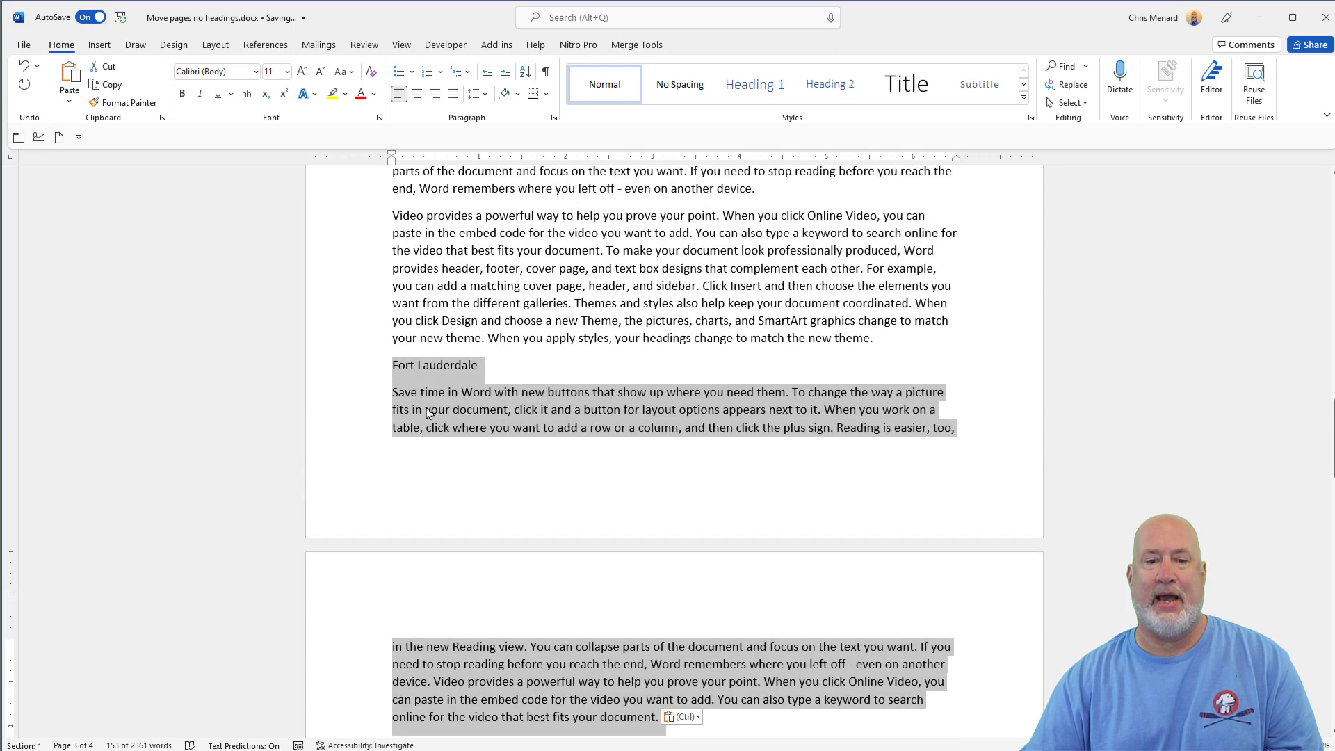
pyautogui.moveTo(429, 413); pyautogui.dragTo(434, 222)
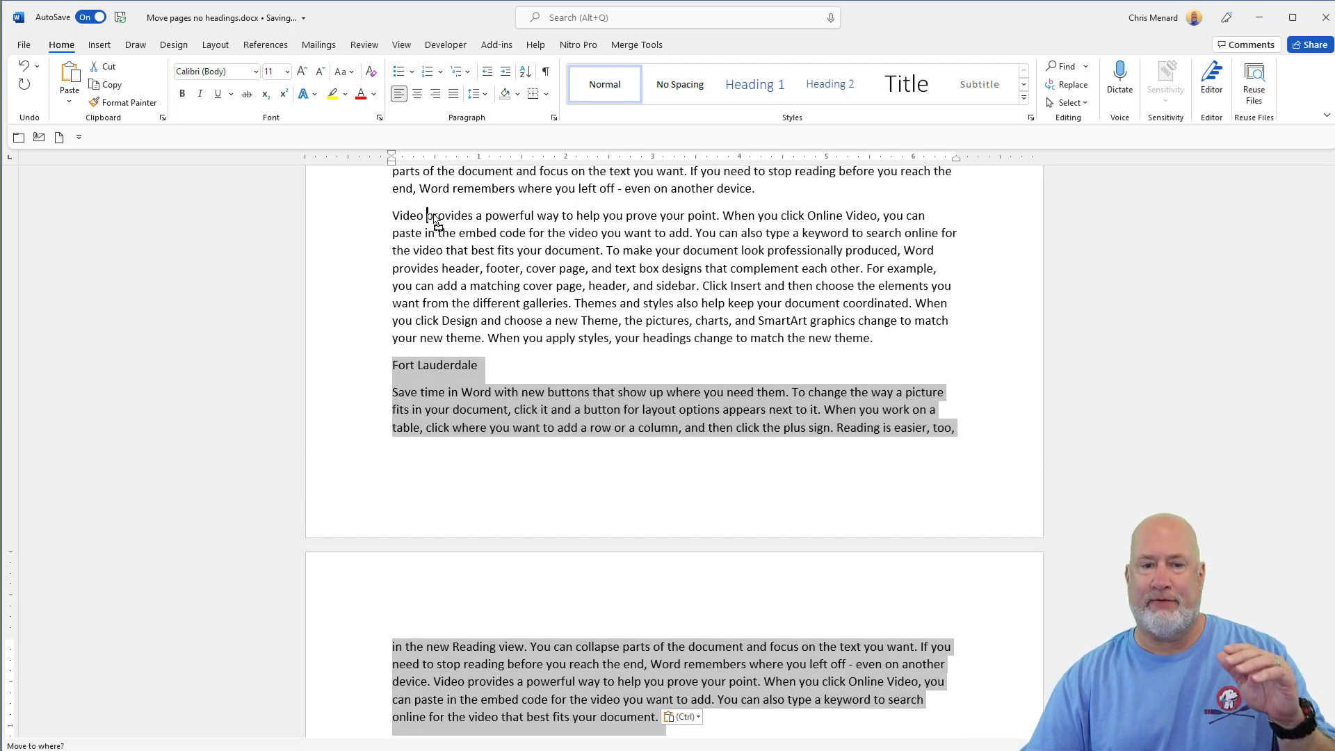
pyautogui.moveTo(434, 221); pyautogui.dragTo(410, 376)
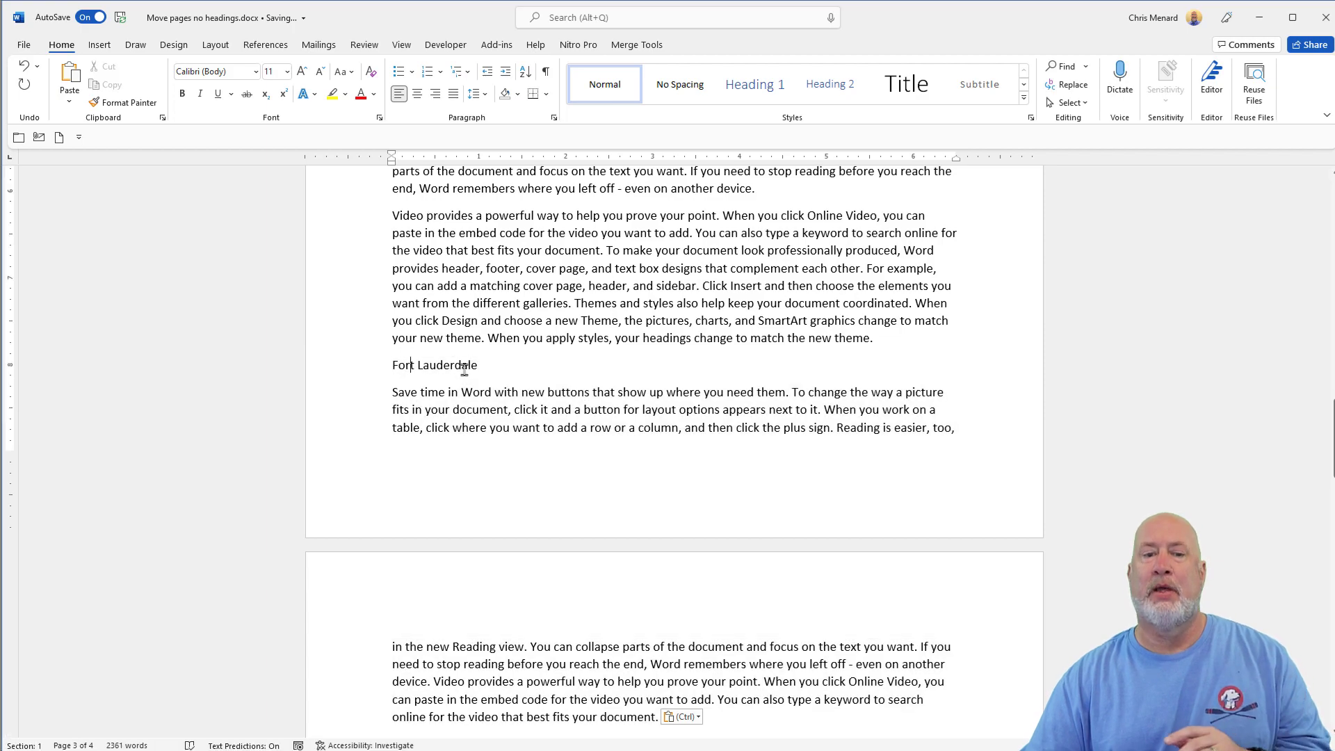
pyautogui.scroll(15, 546, 368)
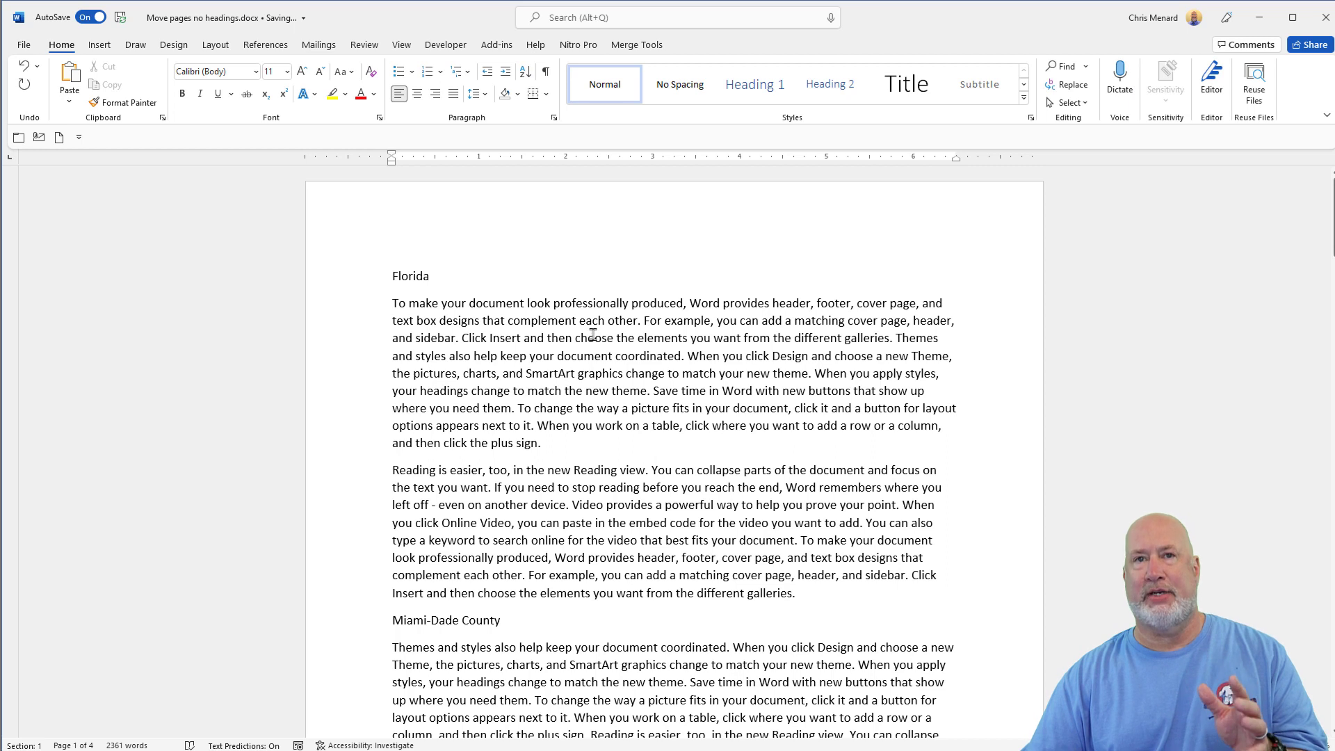
# - Select everything from Florida up to Georgia, delete it, and jump to the document's end
pyautogui.click(390, 275)
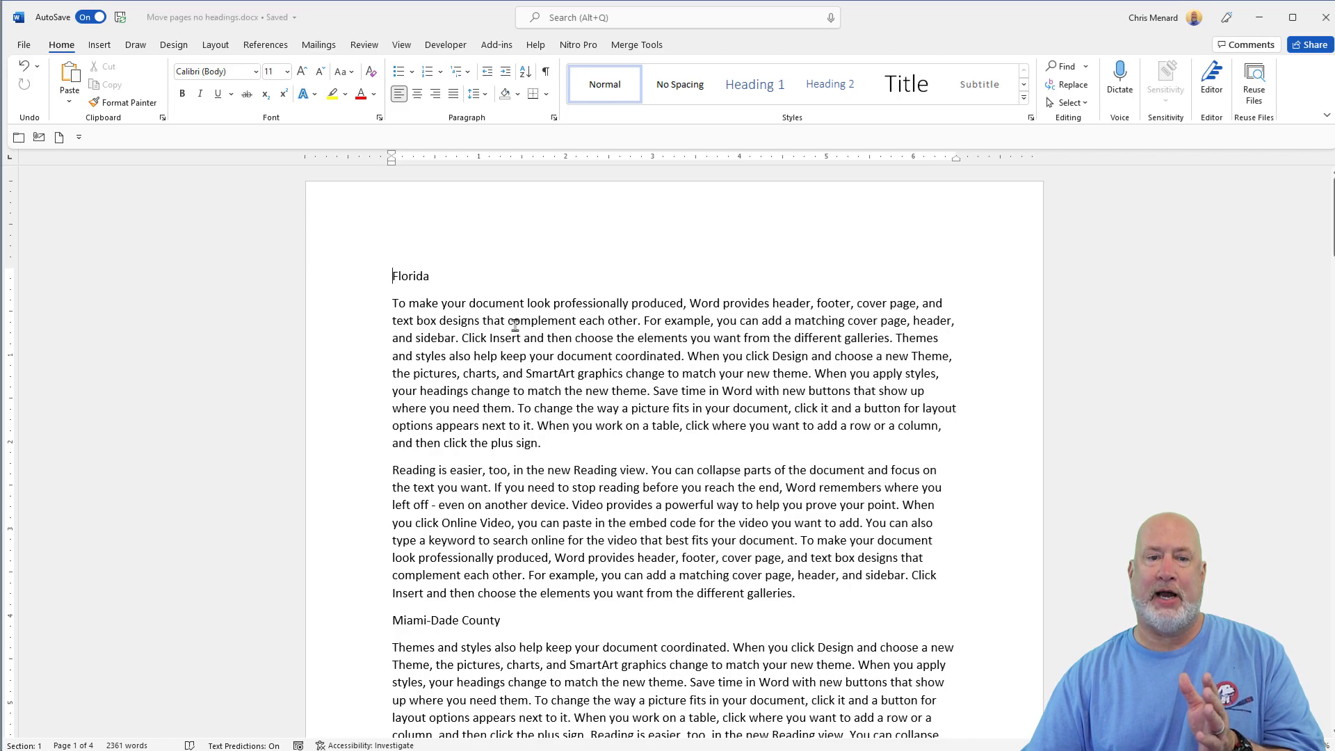
pyautogui.scroll(-3, 514, 324)
pyautogui.scroll(3, 515, 324)
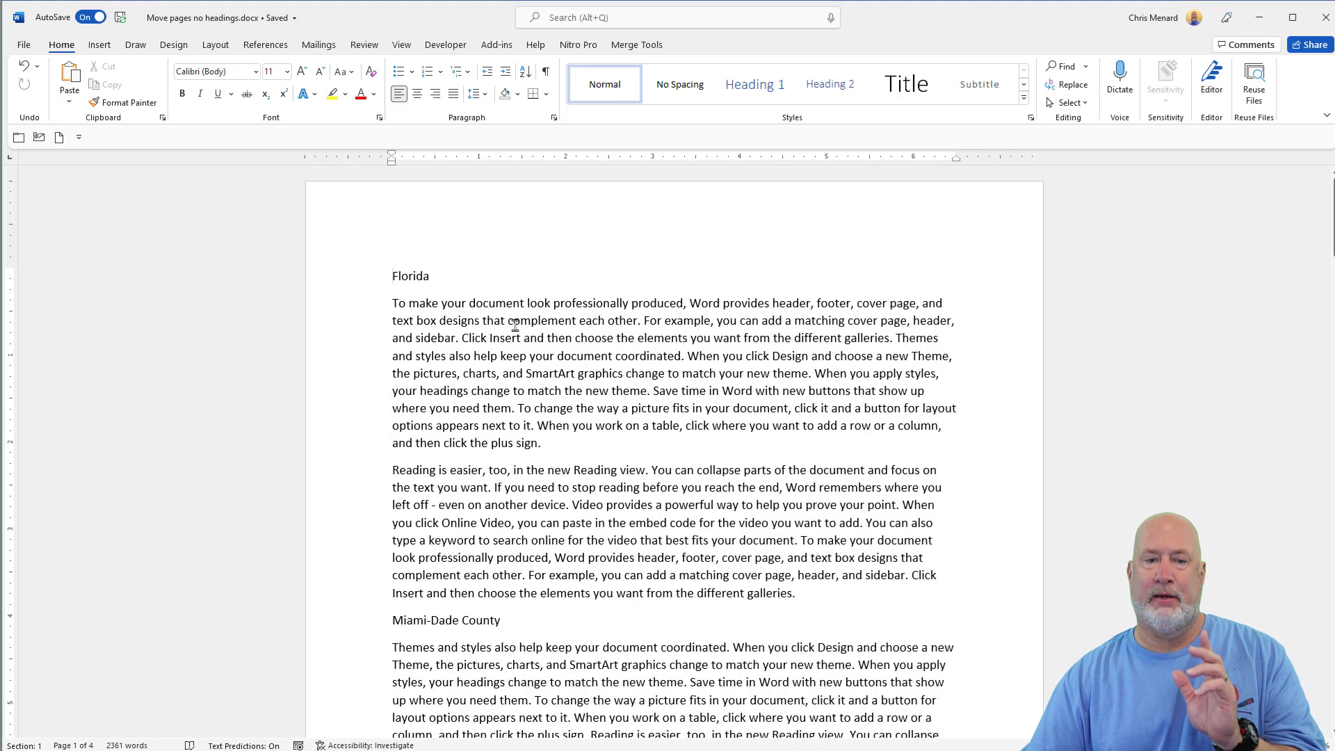
pyautogui.scroll(-20, 515, 324)
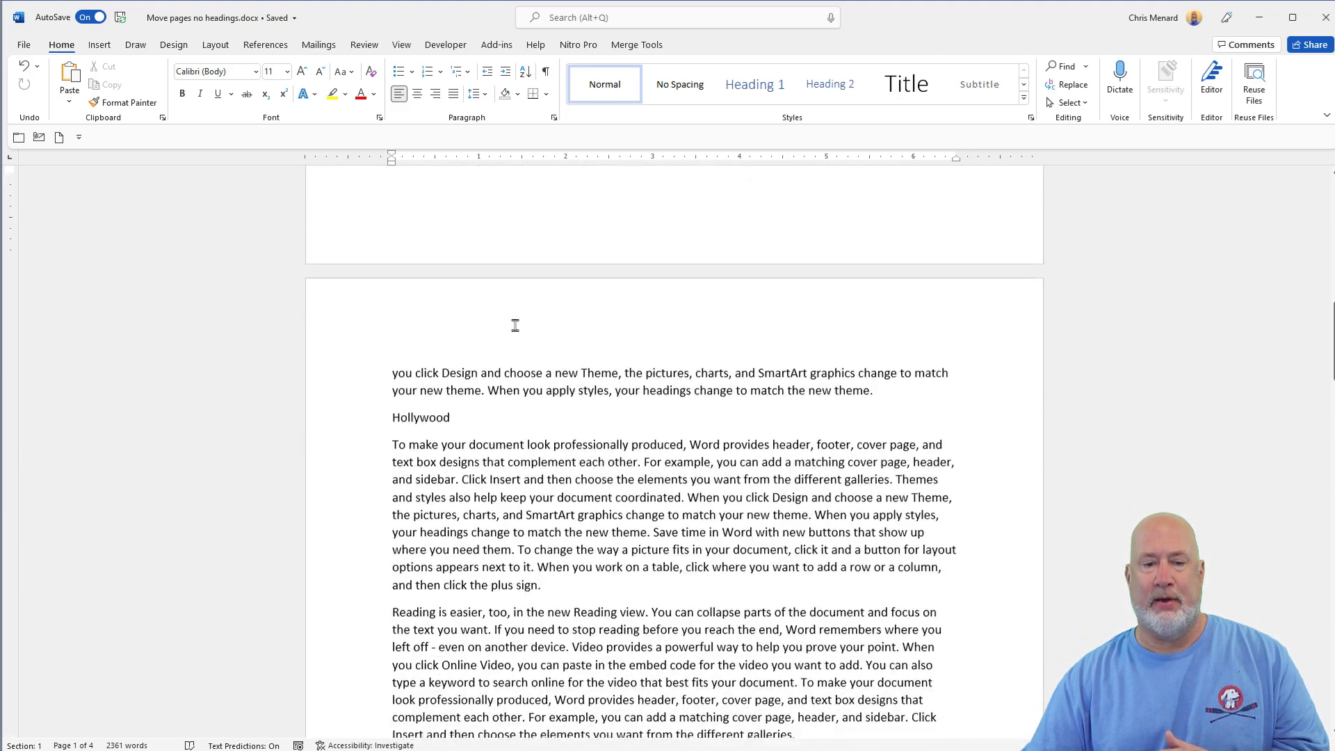
pyautogui.scroll(-20, 514, 324)
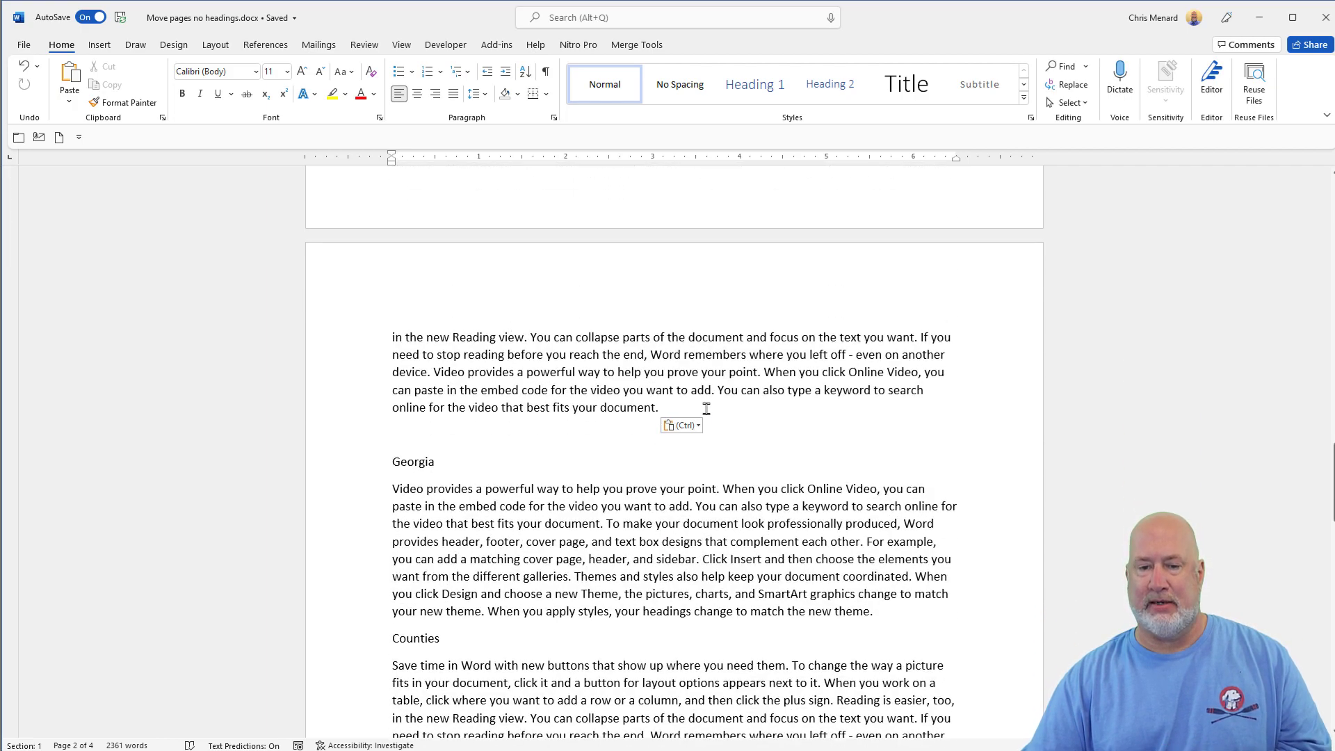
pyautogui.keyDown('shift'); pyautogui.click(673, 407); pyautogui.keyUp('shift')
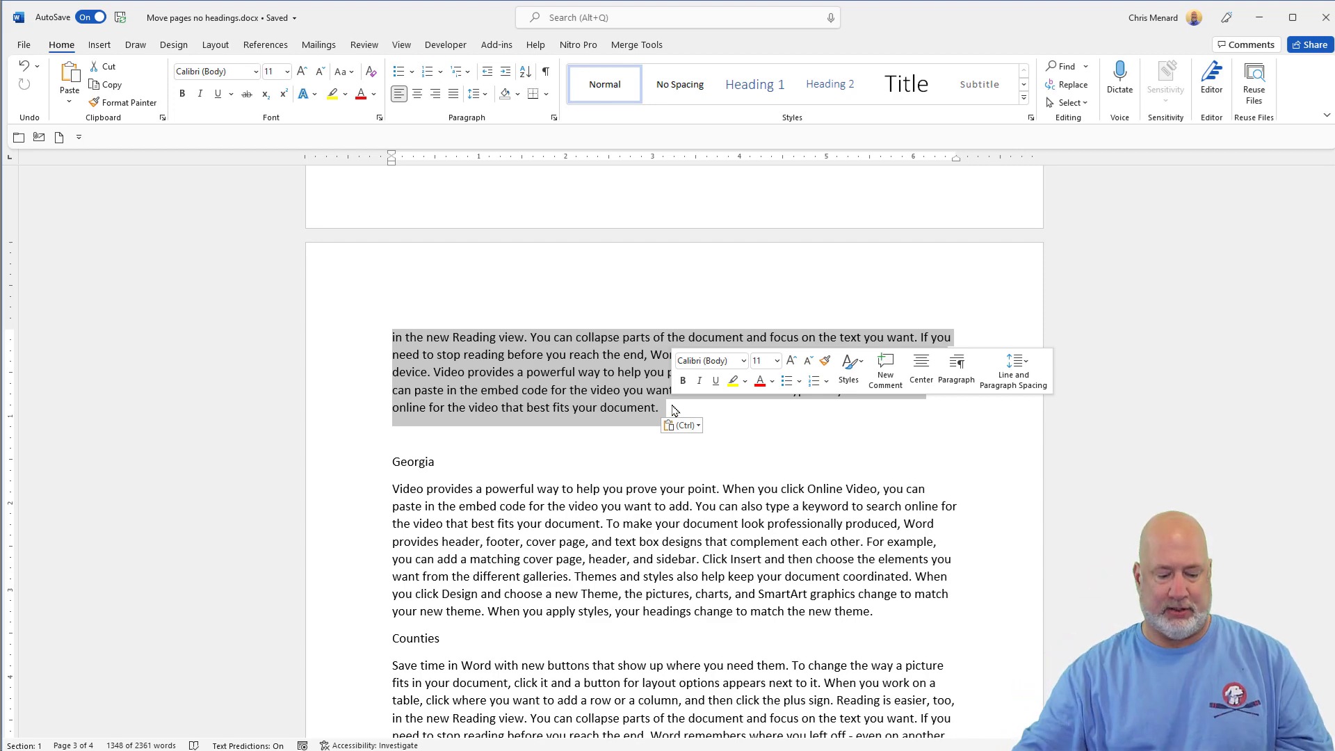
pyautogui.press('Delete')
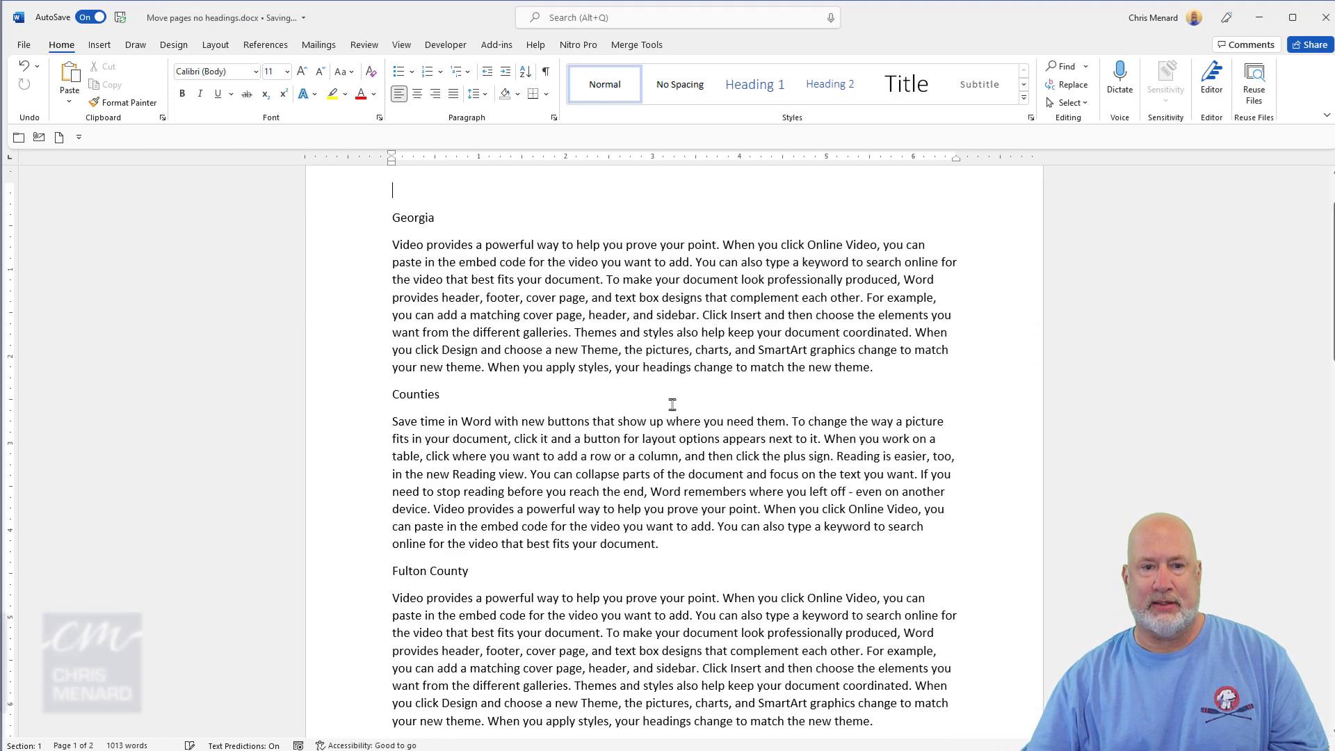
pyautogui.hotkey('ctrl', 'End')
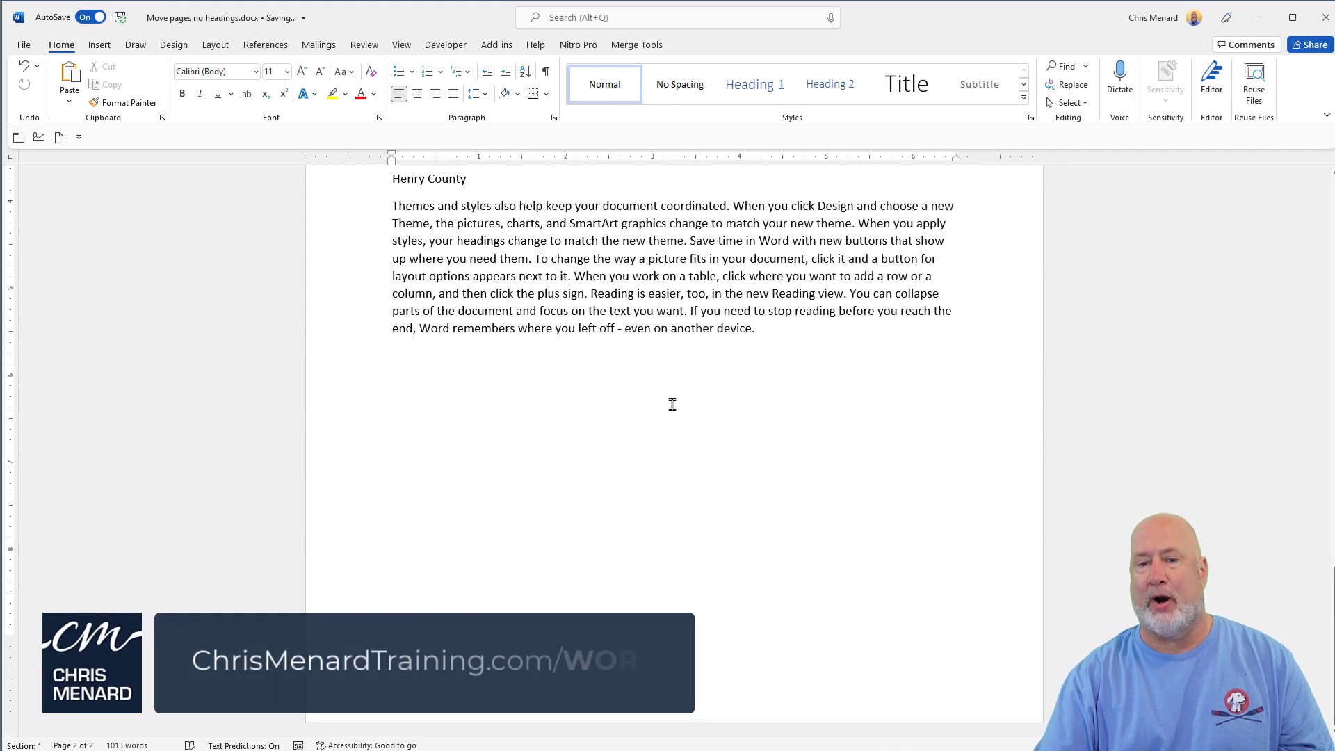
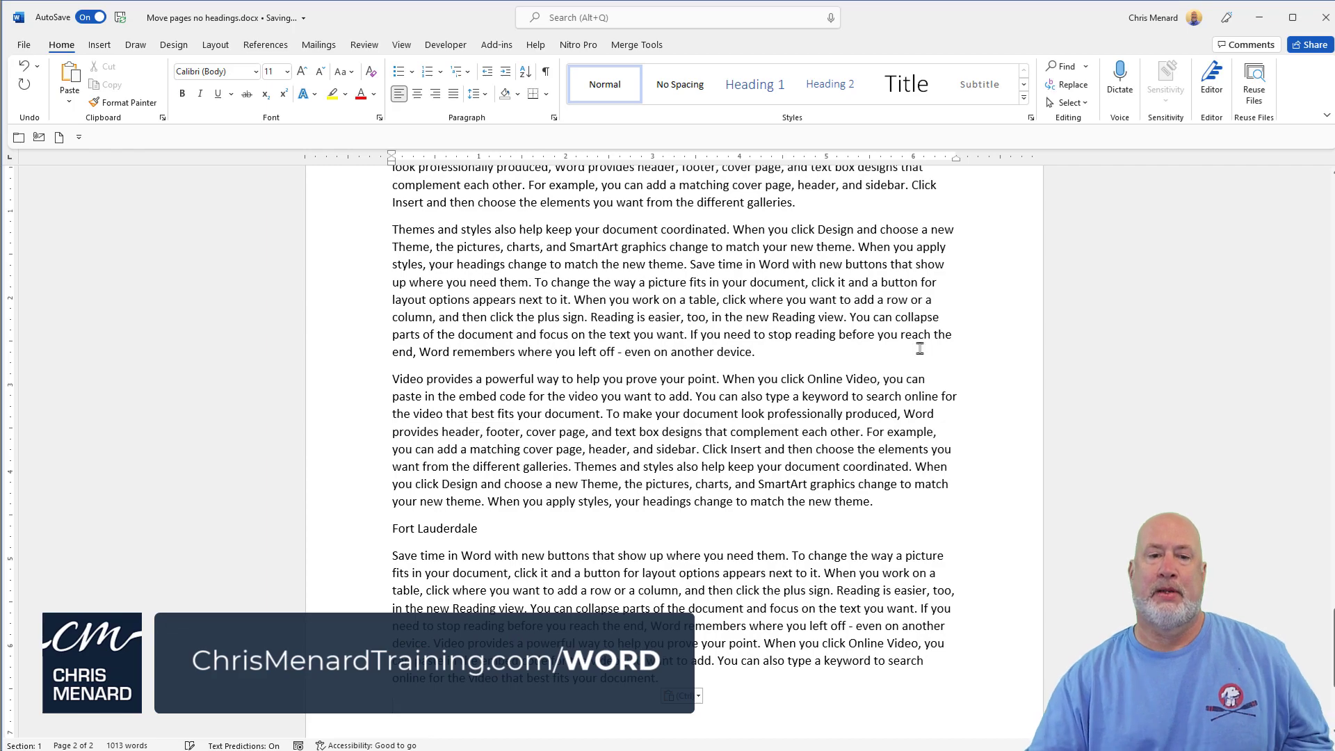
# - Paste the cut page of text at the insertion point, bringing the document to 4 pages
pyautogui.hotkey('ctrl', 'v')
pyautogui.scroll(8, 790, 298)
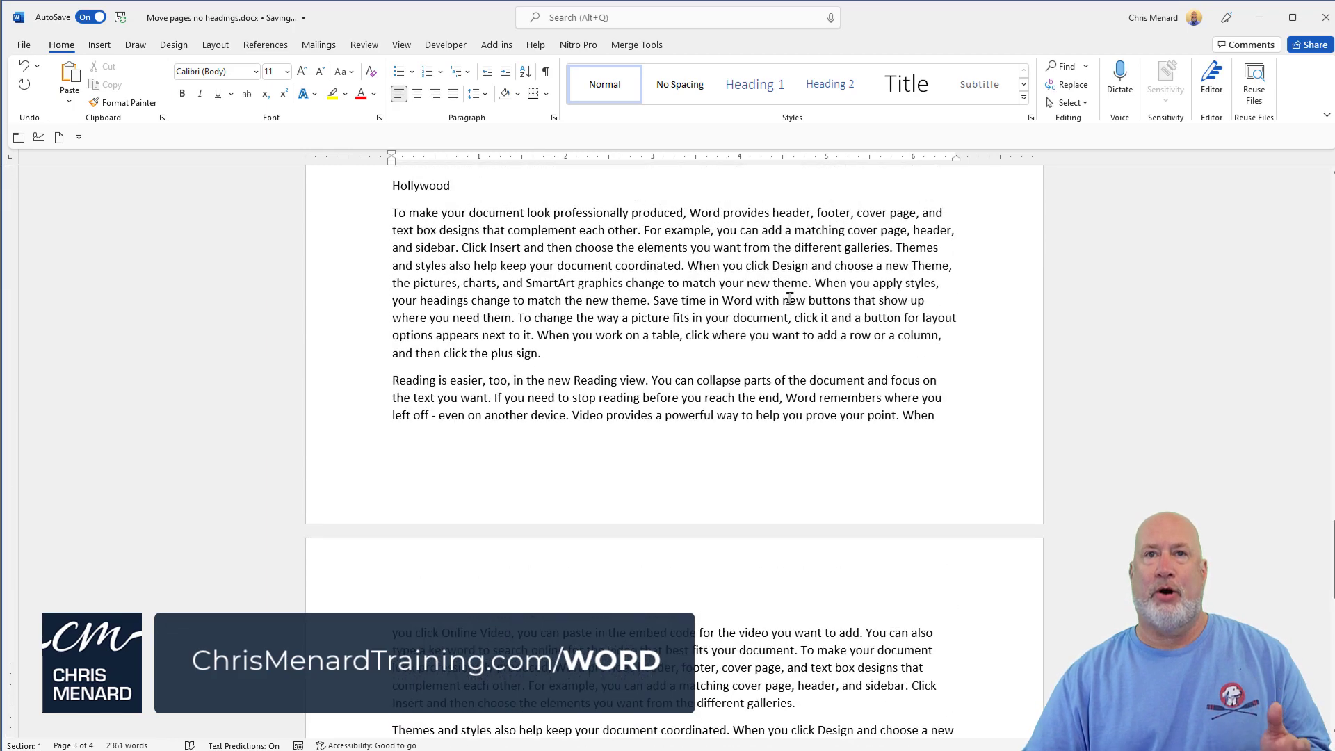
pyautogui.scroll(15, 789, 297)
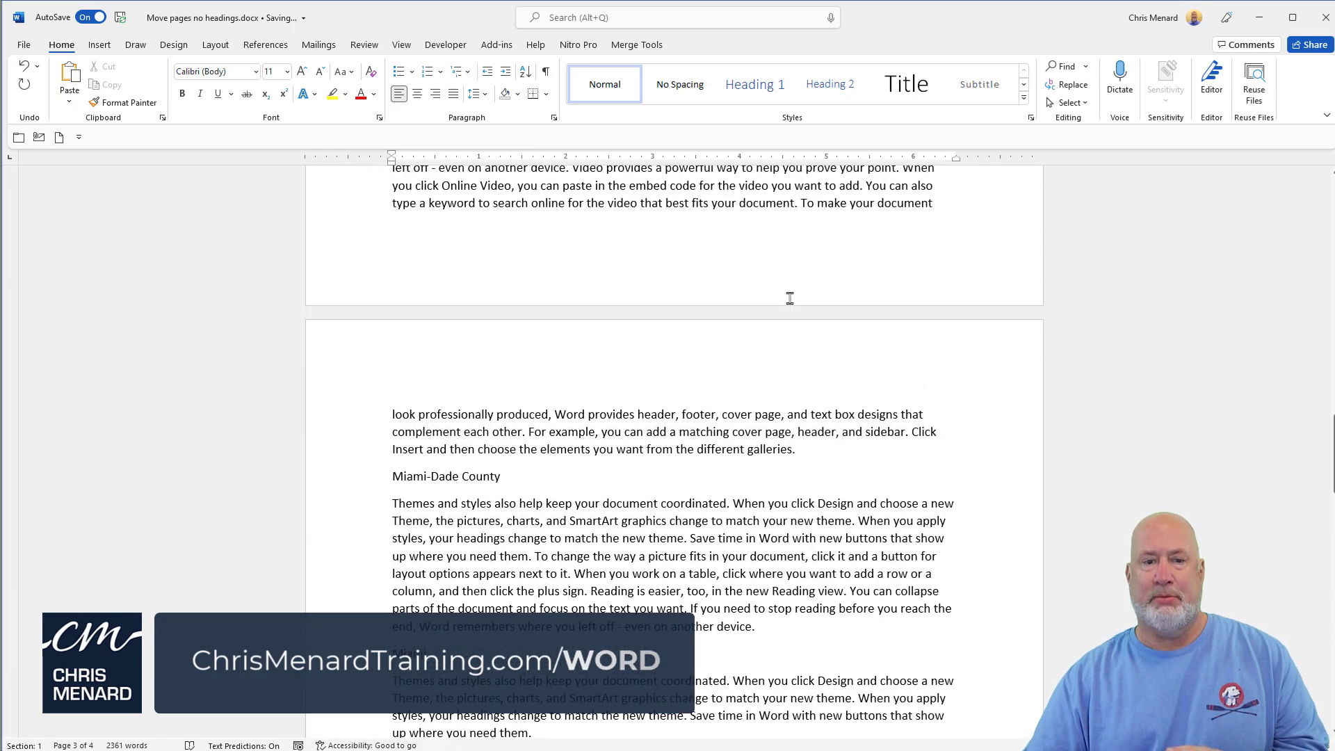
pyautogui.scroll(4, 789, 298)
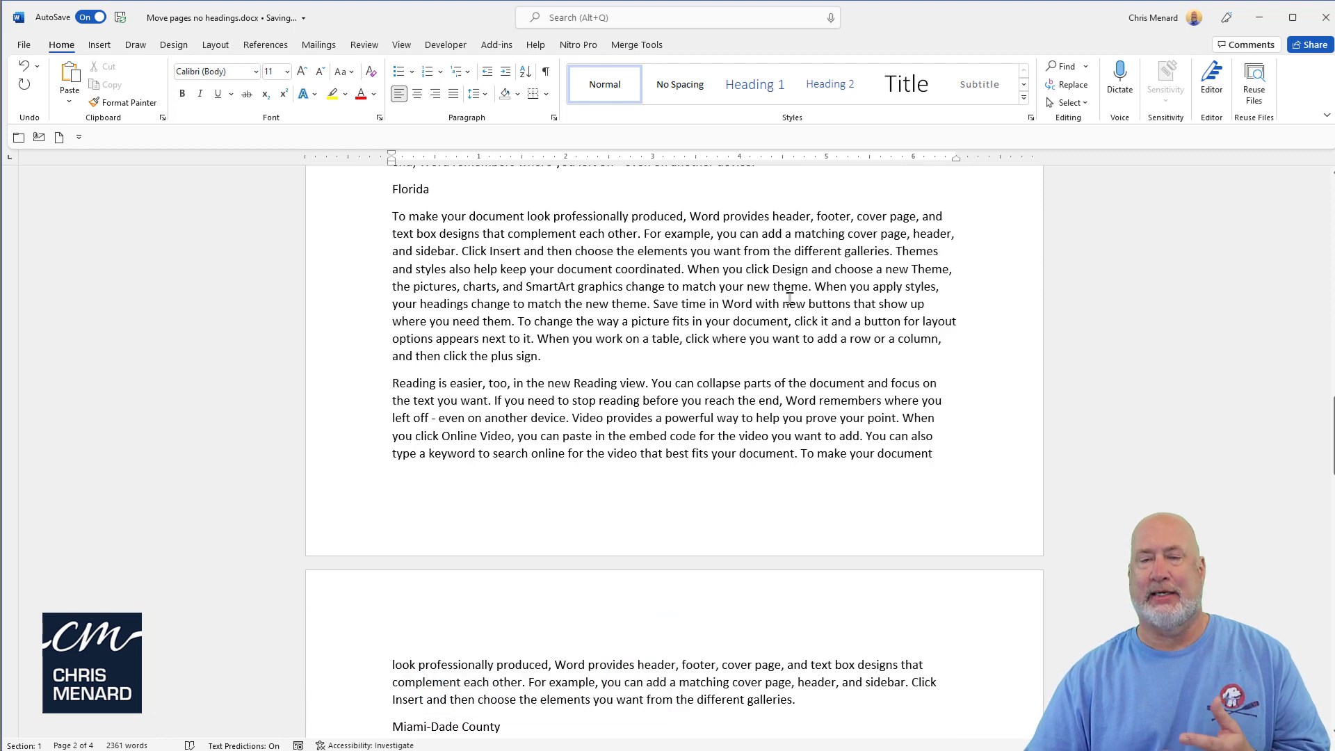